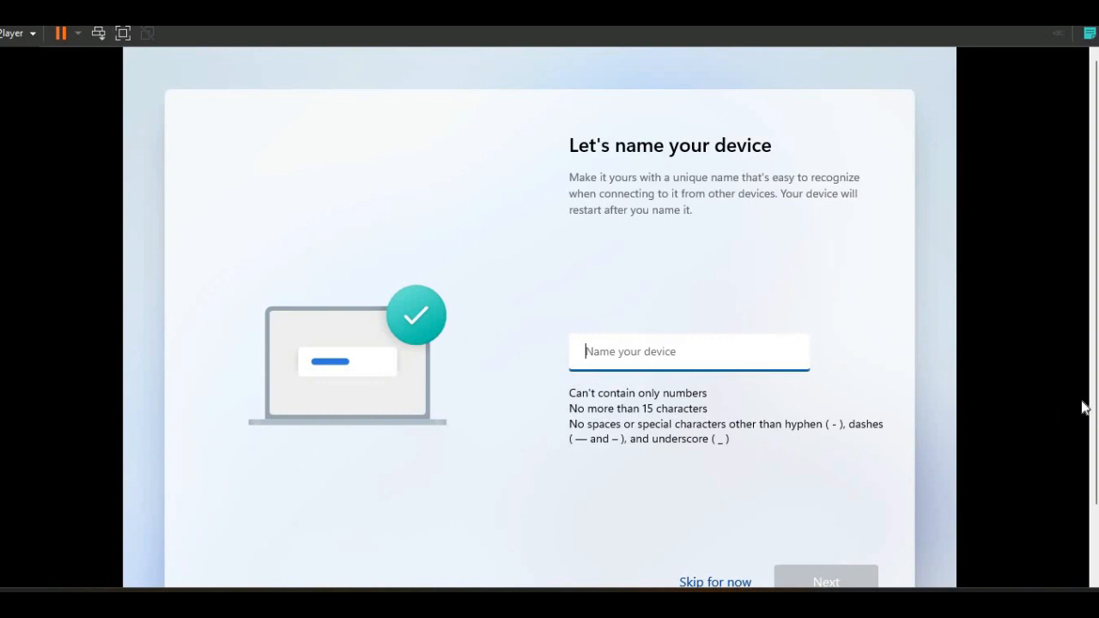
Name the device with the owner's full name written without a space and continue the setup.
{"action": "scroll", "coordinate": [1097, 393], "scroll_direction": "down", "scroll_amount": 2}
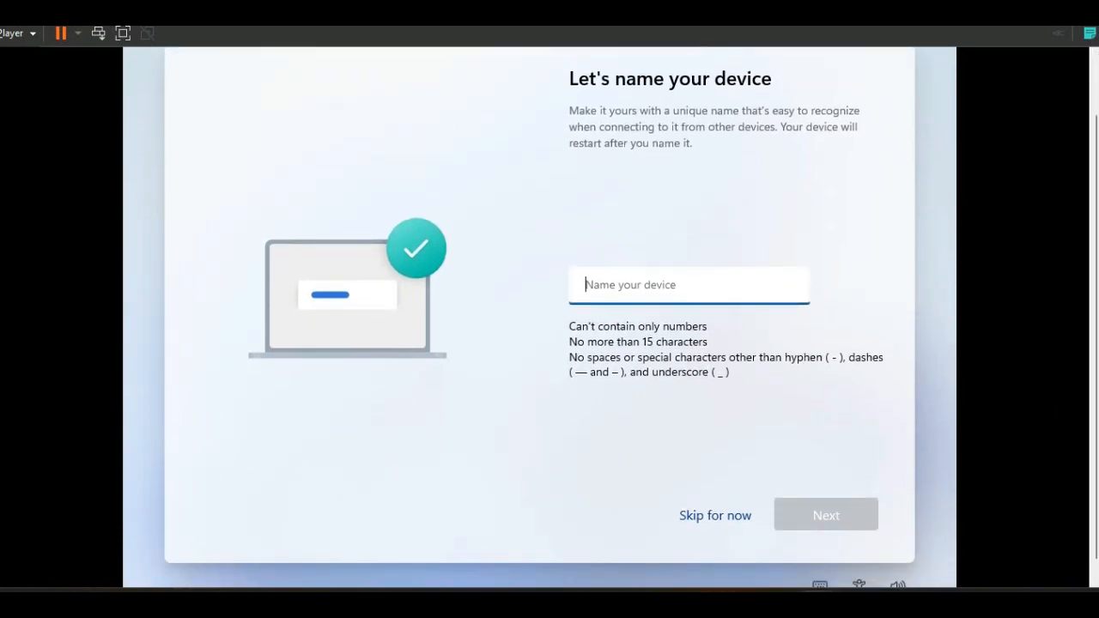
{"action": "type", "text": "s"}
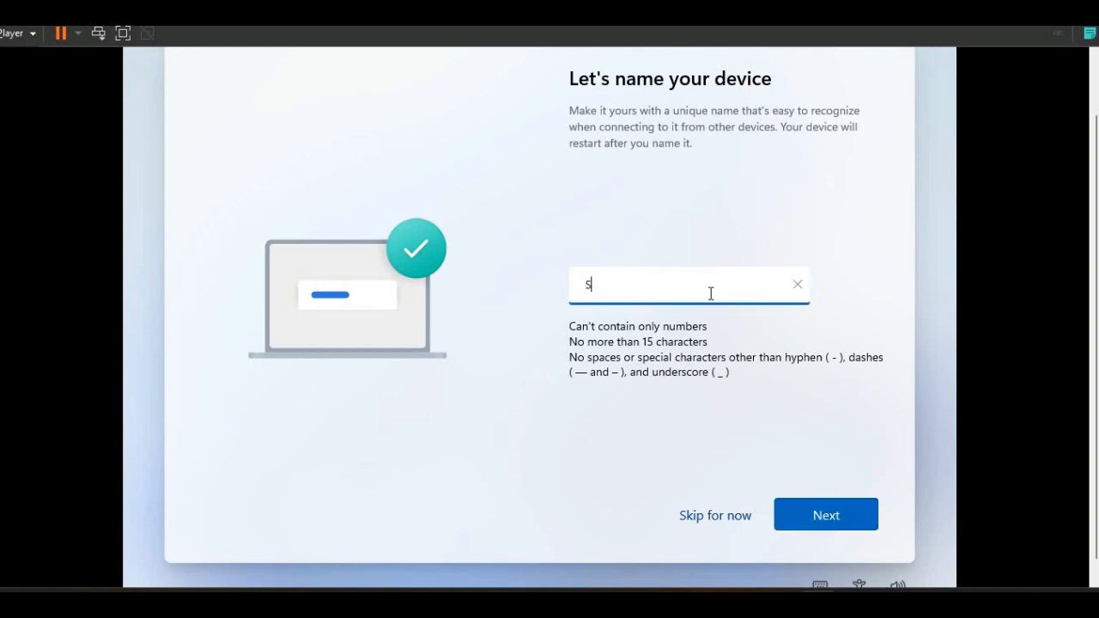
{"action": "type", "text": "usanta Naskar"}
{"action": "left_click", "coordinate": [827, 527]}
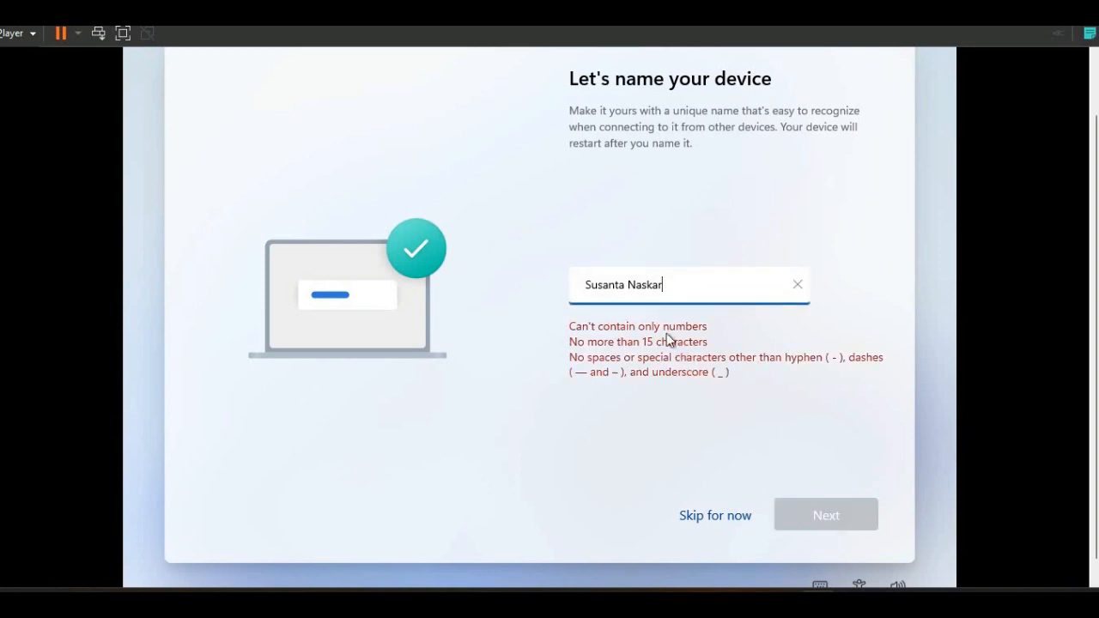
{"action": "left_click", "coordinate": [627, 284]}
{"action": "key", "text": "BackSpace"}
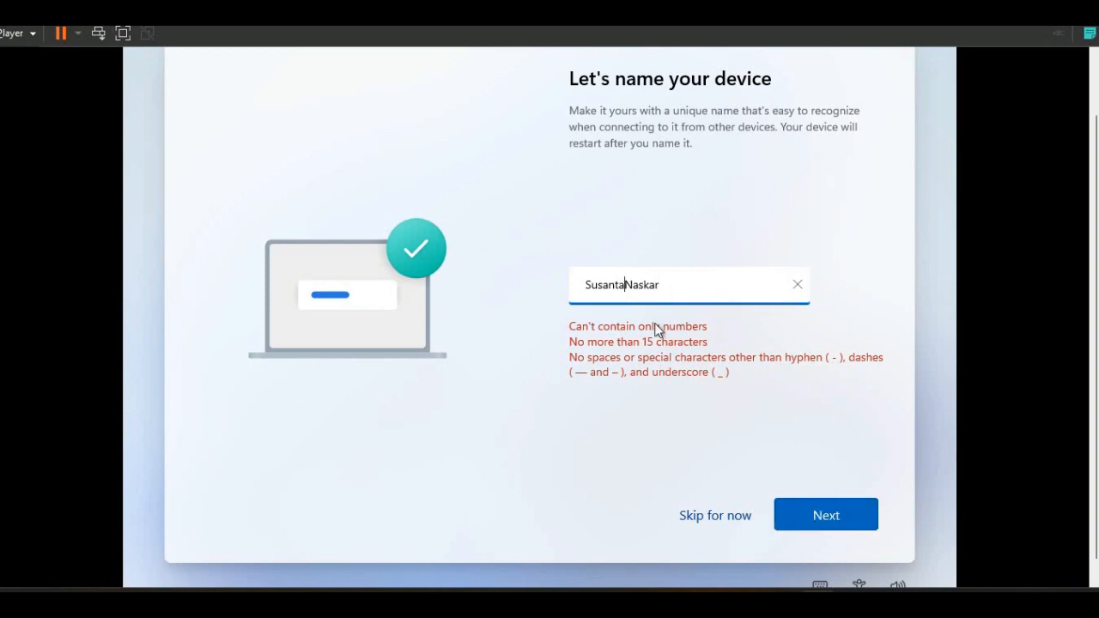
{"action": "left_click", "coordinate": [812, 523]}
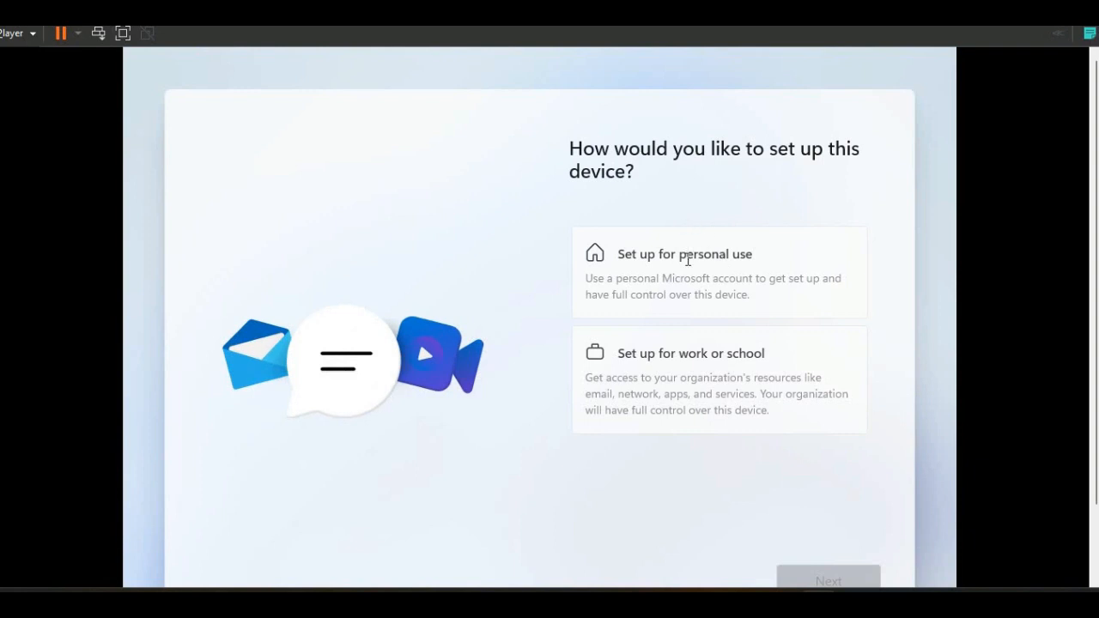
Set up the device for personal use and proceed to the Microsoft account sign-in page.
{"action": "left_click", "coordinate": [689, 271]}
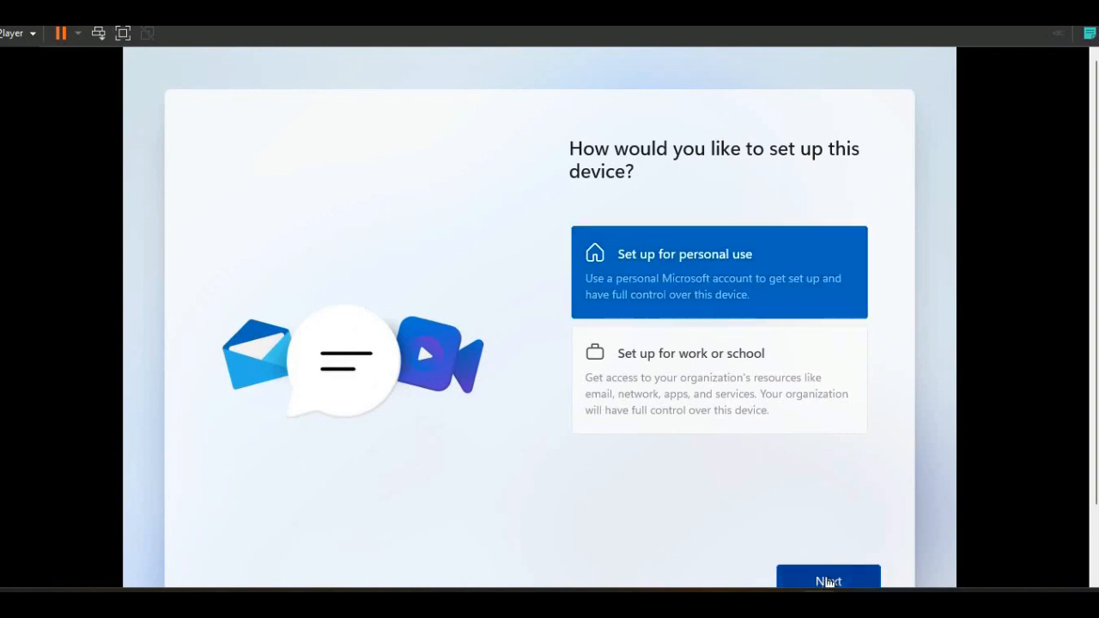
{"action": "left_click", "coordinate": [828, 582]}
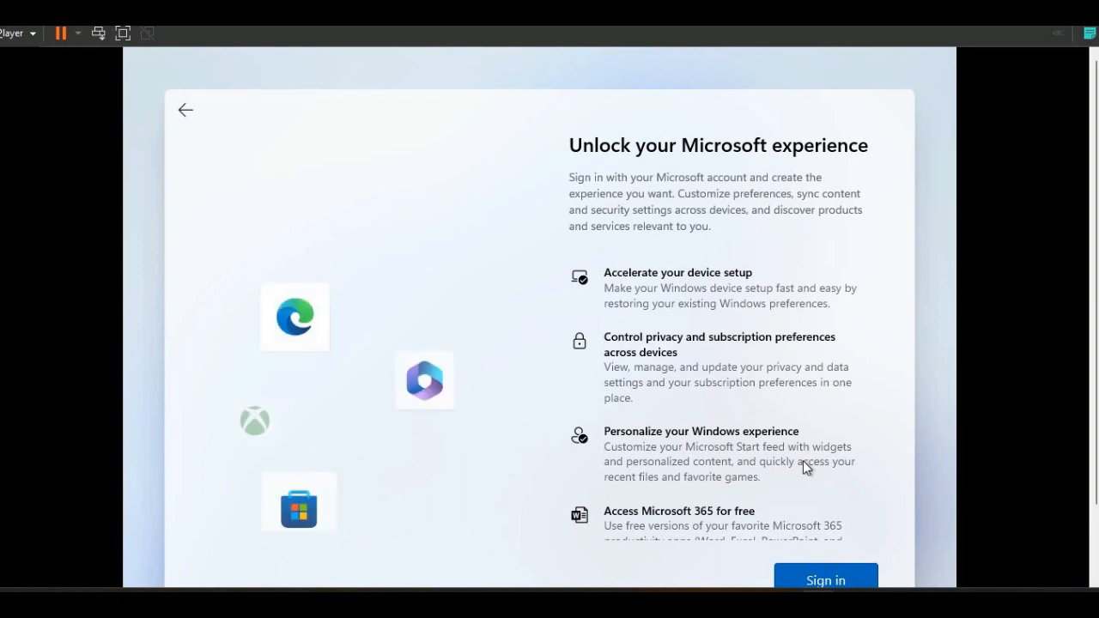
{"action": "scroll", "coordinate": [803, 453], "scroll_direction": "down", "scroll_amount": 2}
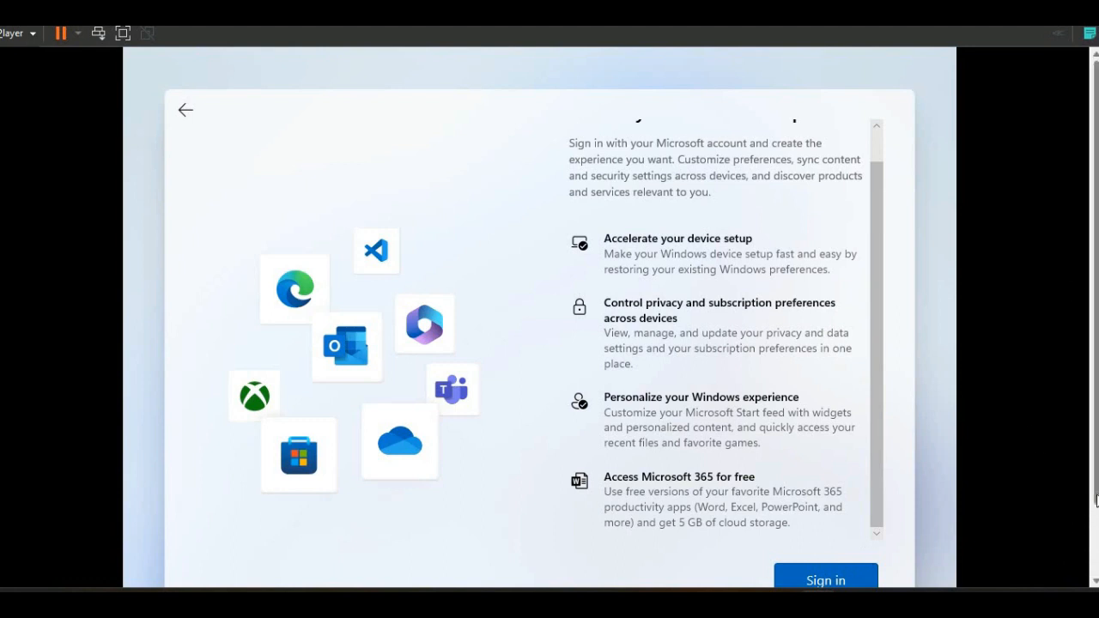
{"action": "scroll", "coordinate": [865, 549], "scroll_direction": "down", "scroll_amount": 1}
{"action": "scroll", "coordinate": [867, 540], "scroll_direction": "down", "scroll_amount": 1}
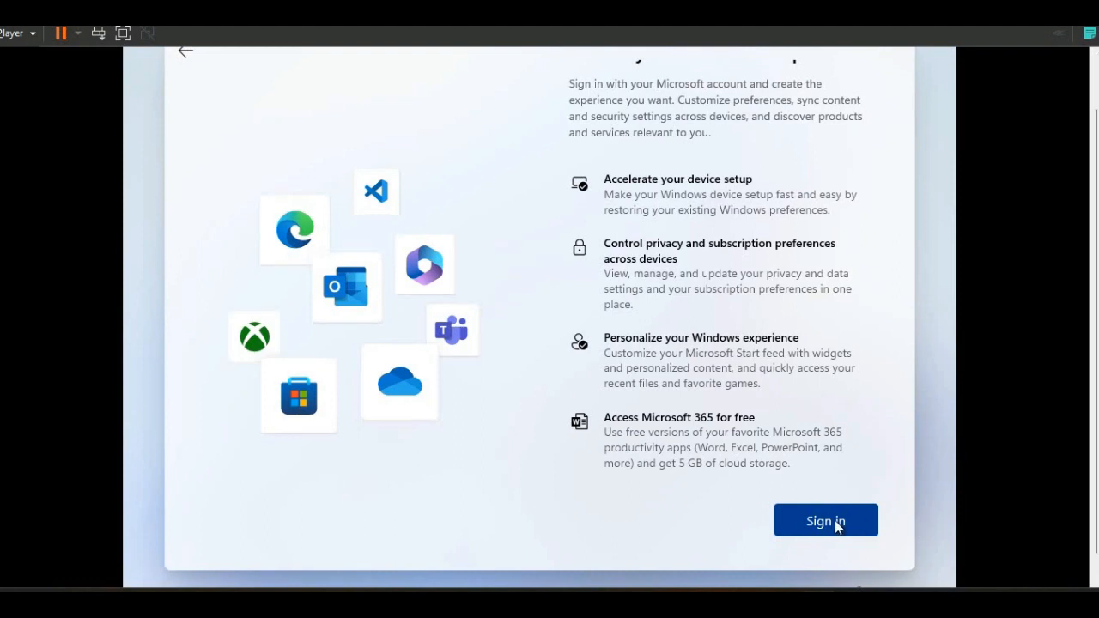
{"action": "left_click", "coordinate": [836, 522]}
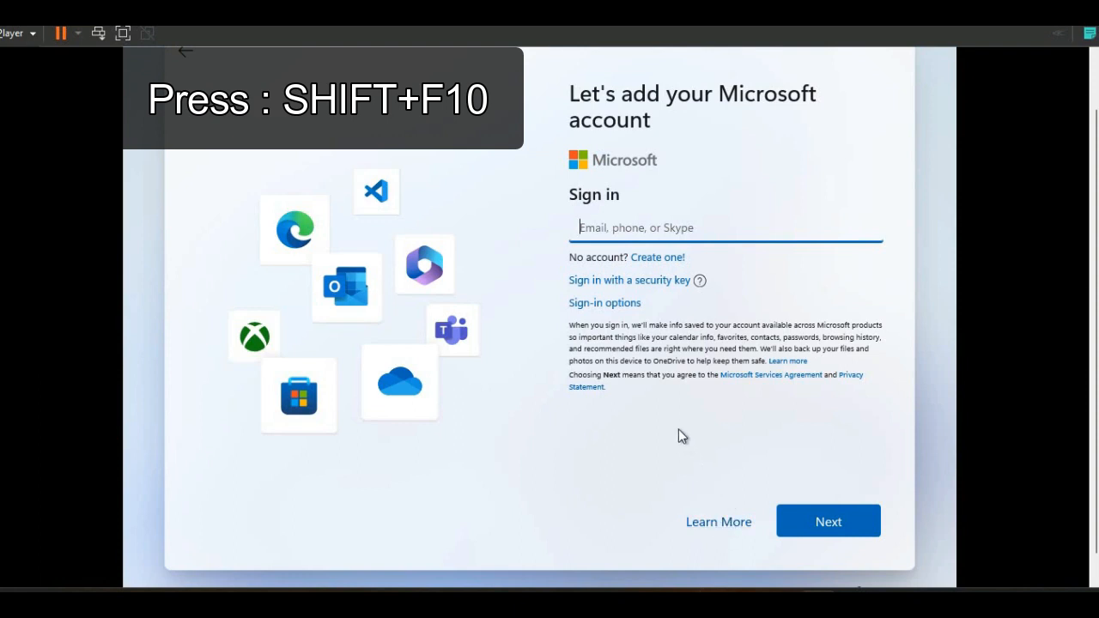
Open a command prompt over the setup screen and run oobe\bypassNRO.
{"action": "key", "text": "shift+F10"}
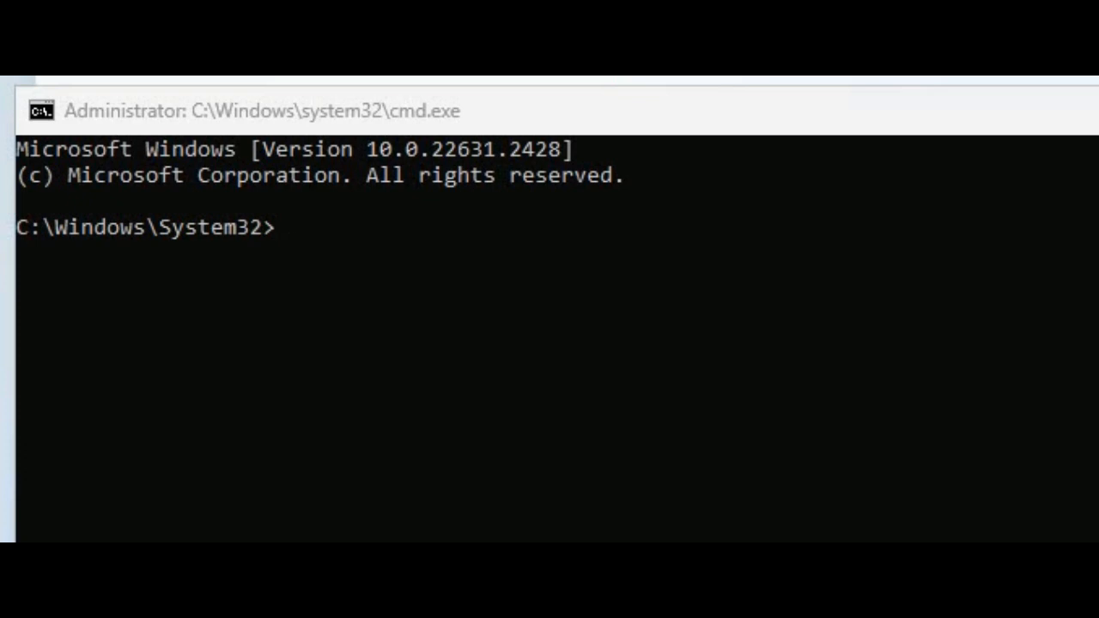
{"action": "left_click", "coordinate": [282, 234]}
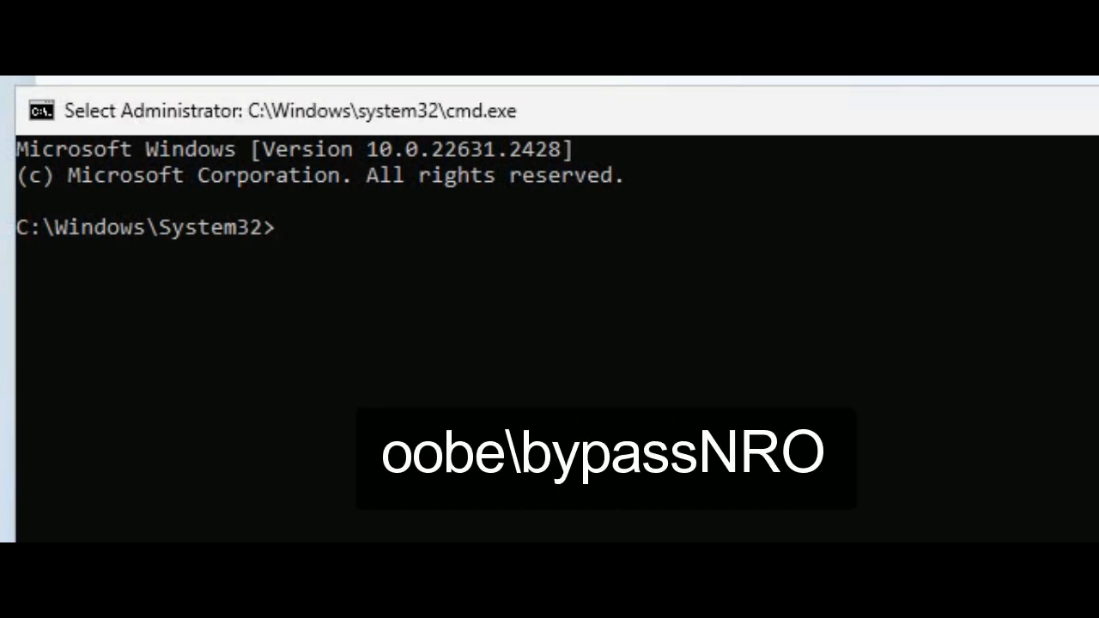
{"action": "type", "text": "oobe"}
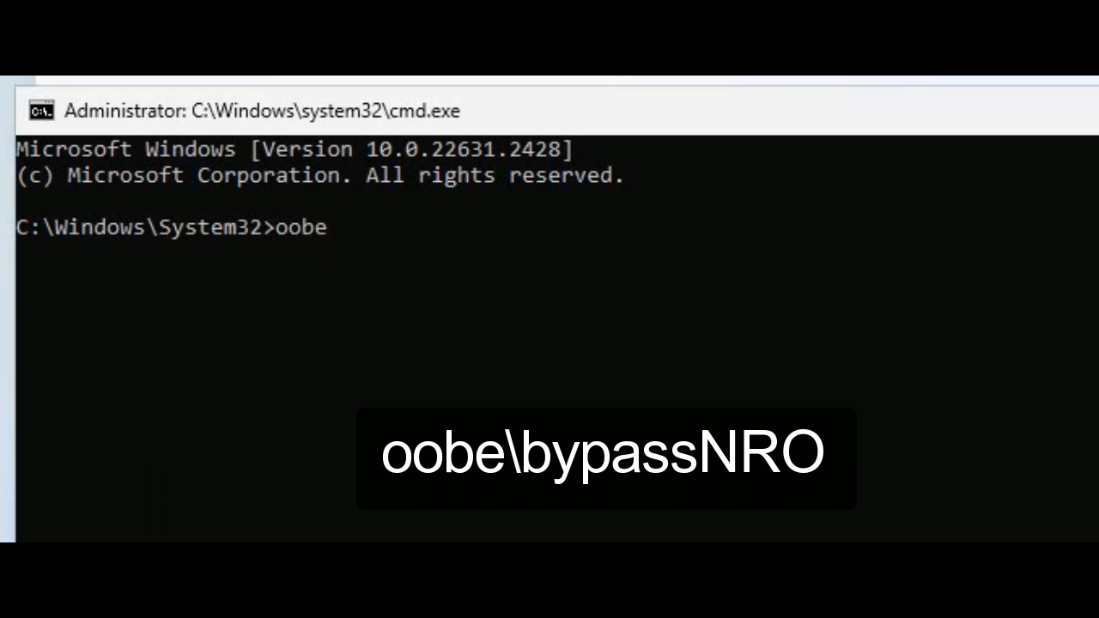
{"action": "type", "text": "\\bypas"}
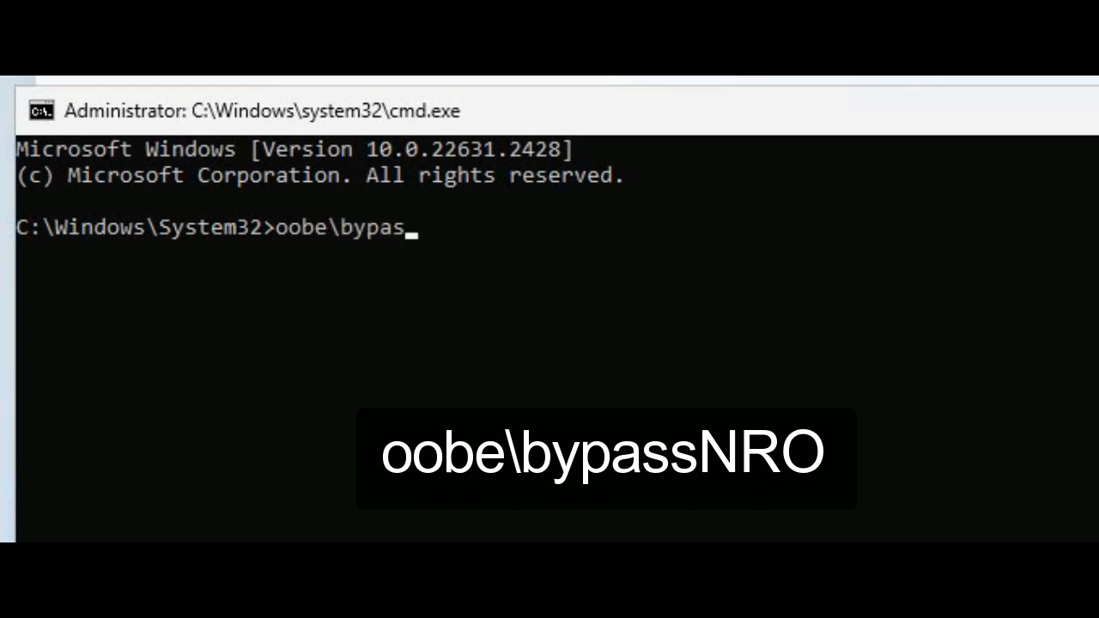
{"action": "type", "text": "sNRO"}
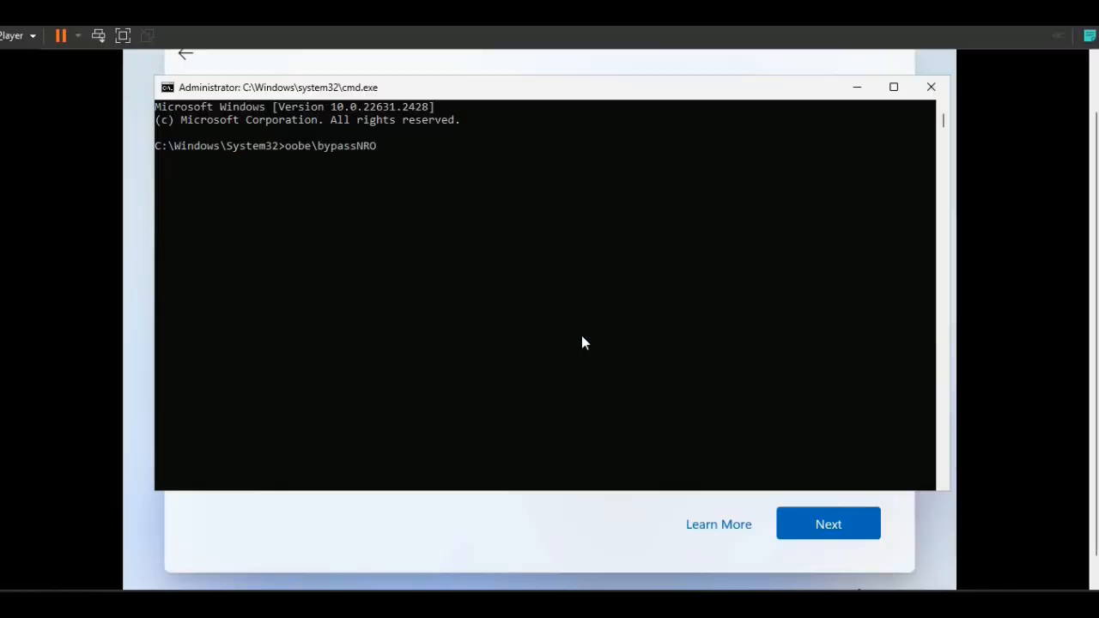
{"action": "key", "text": "Return"}
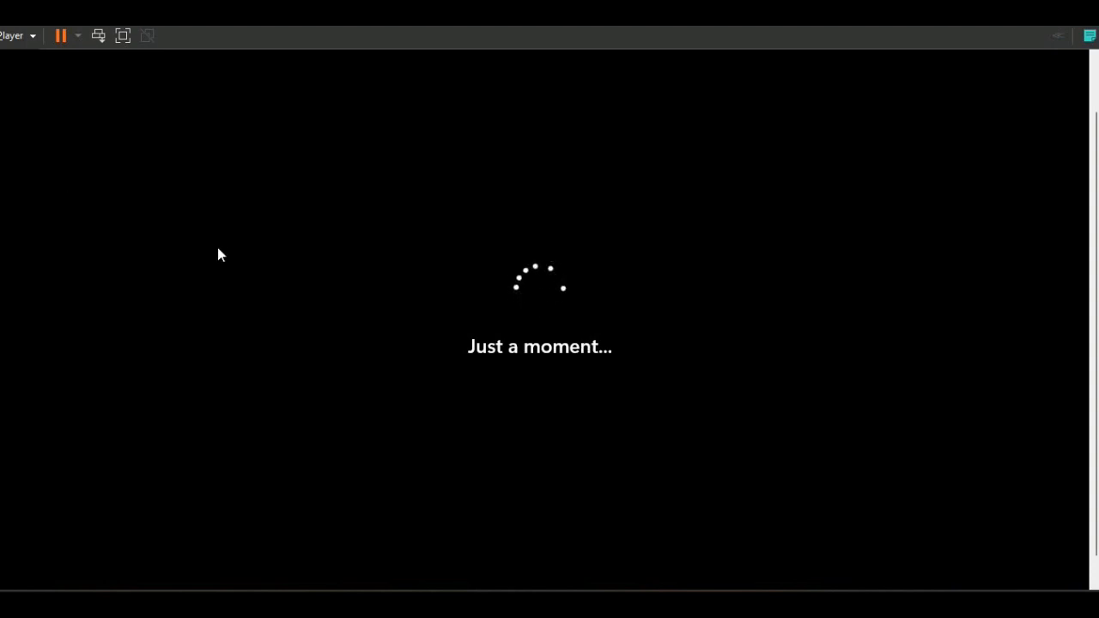
Disconnect the virtual machine's network adapter while the guest restarts.
{"action": "left_click", "coordinate": [30, 38]}
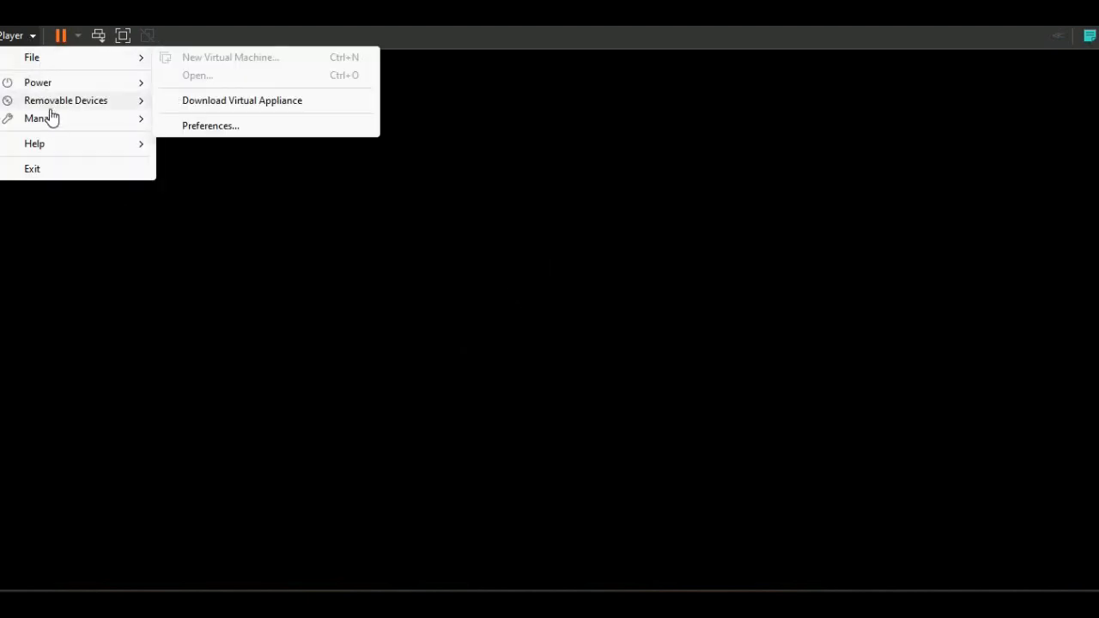
{"action": "mouse_move", "coordinate": [65, 101]}
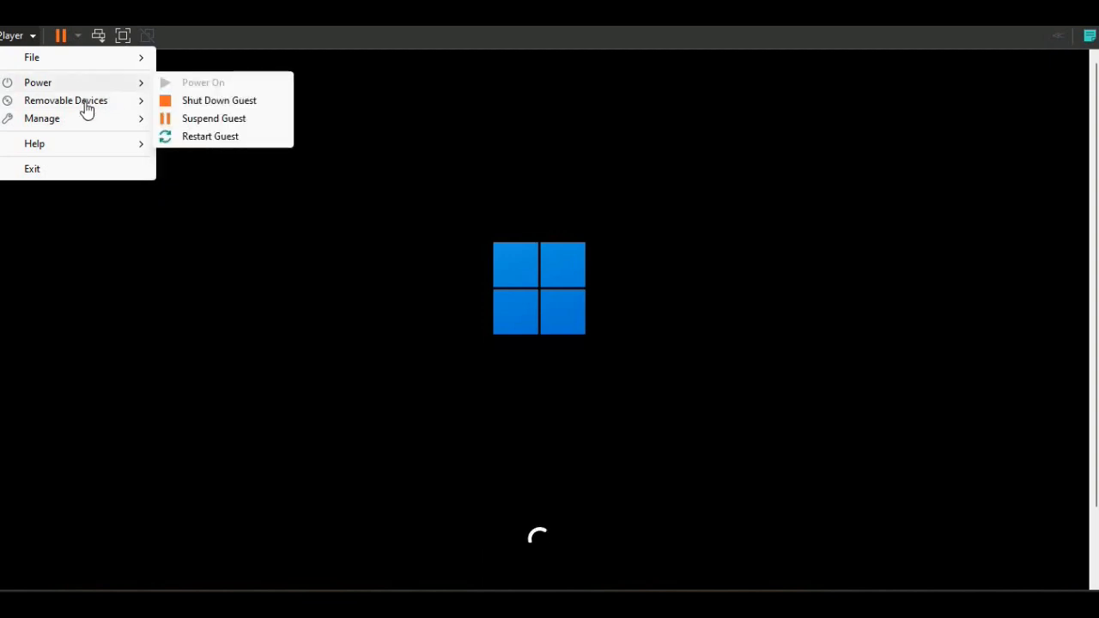
{"action": "mouse_move", "coordinate": [87, 128]}
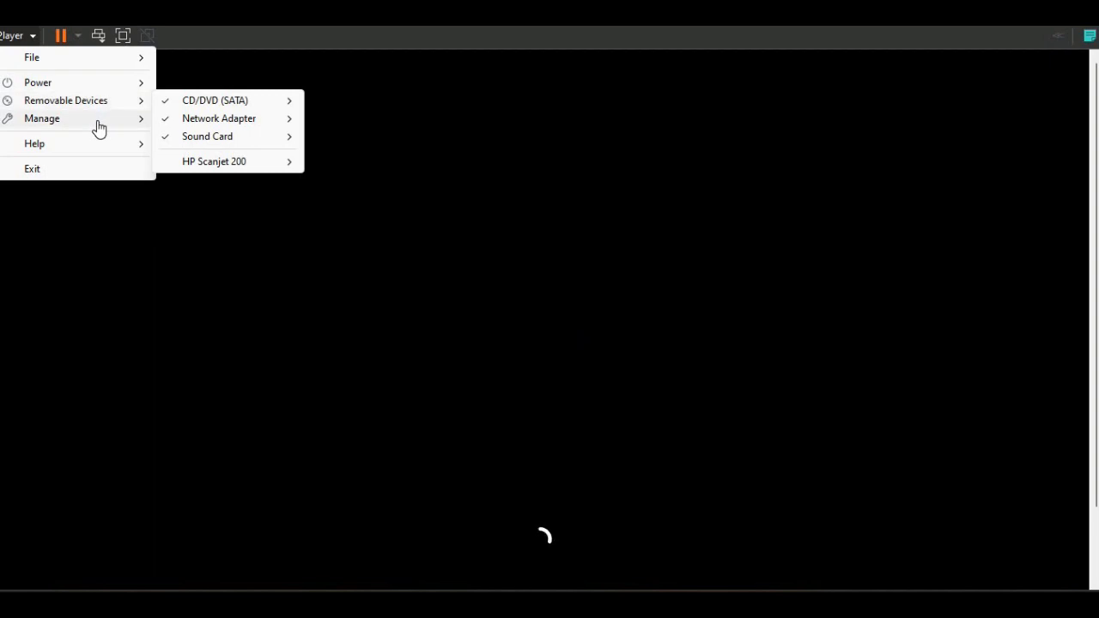
{"action": "mouse_move", "coordinate": [100, 103]}
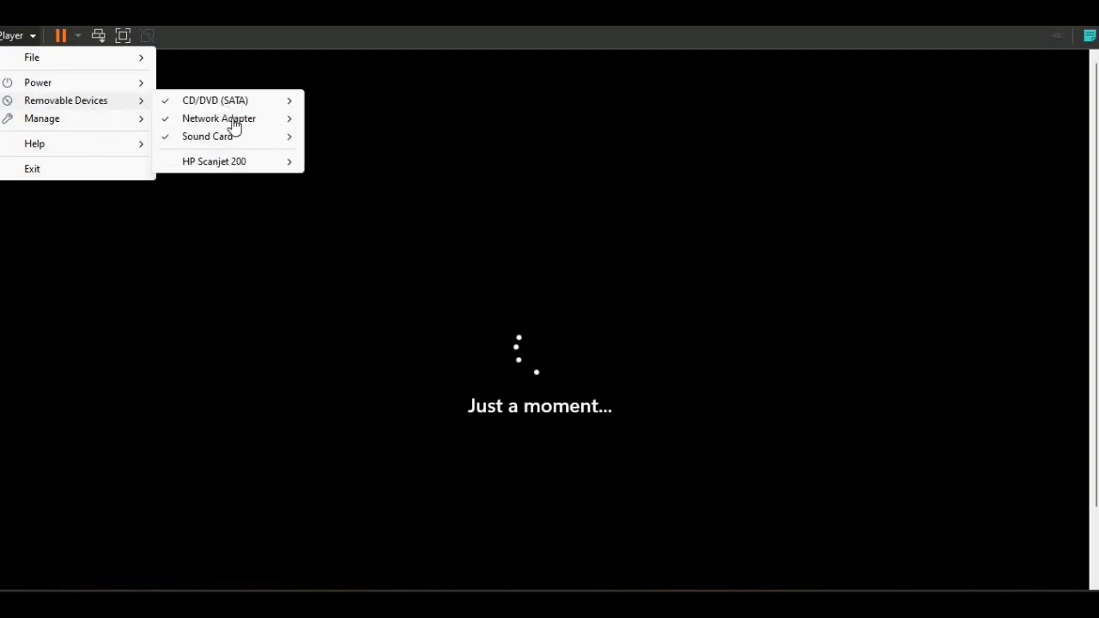
{"action": "mouse_move", "coordinate": [236, 125]}
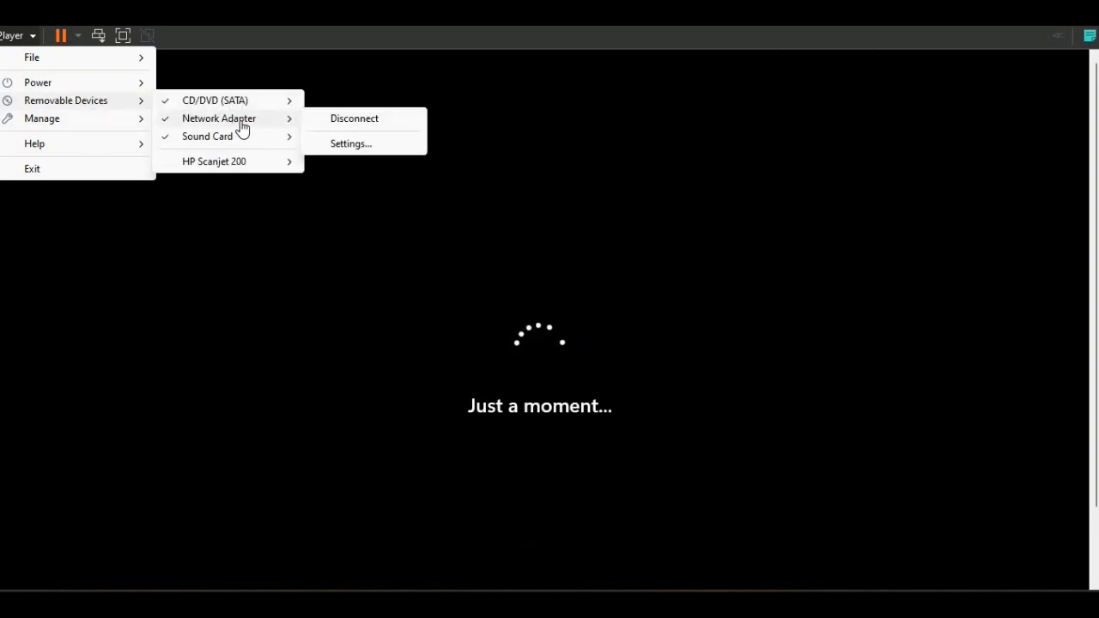
{"action": "left_click", "coordinate": [555, 139]}
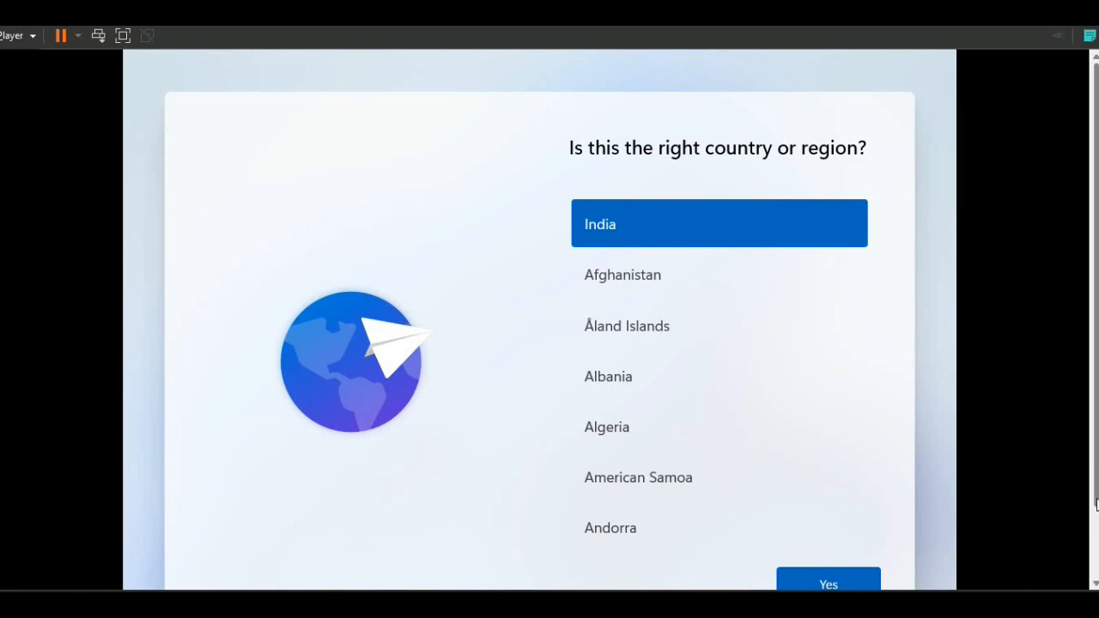
Confirm India as the region and set English (India) as the only keyboard layout.
{"action": "scroll", "coordinate": [1096, 505], "scroll_direction": "down", "scroll_amount": 2}
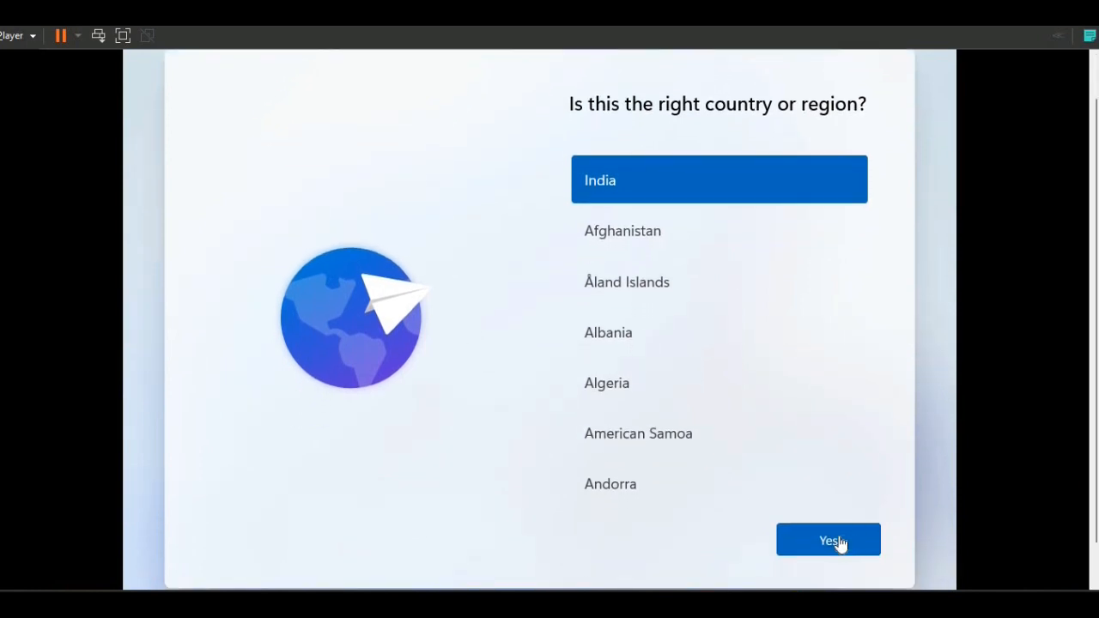
{"action": "left_click", "coordinate": [824, 539]}
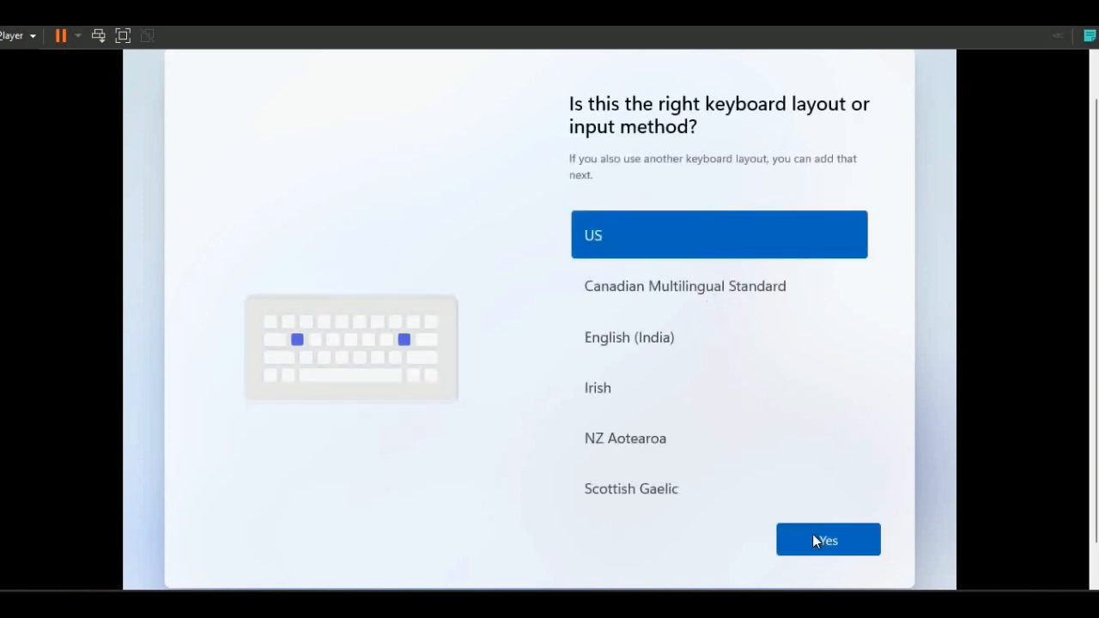
{"action": "left_click", "coordinate": [621, 334]}
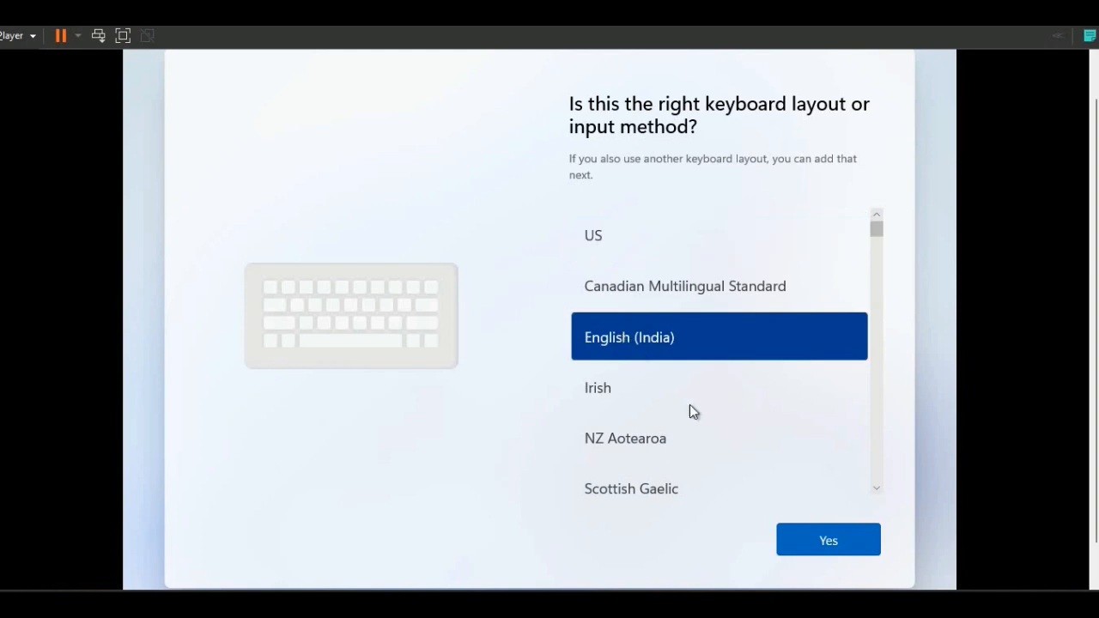
{"action": "left_click", "coordinate": [812, 547]}
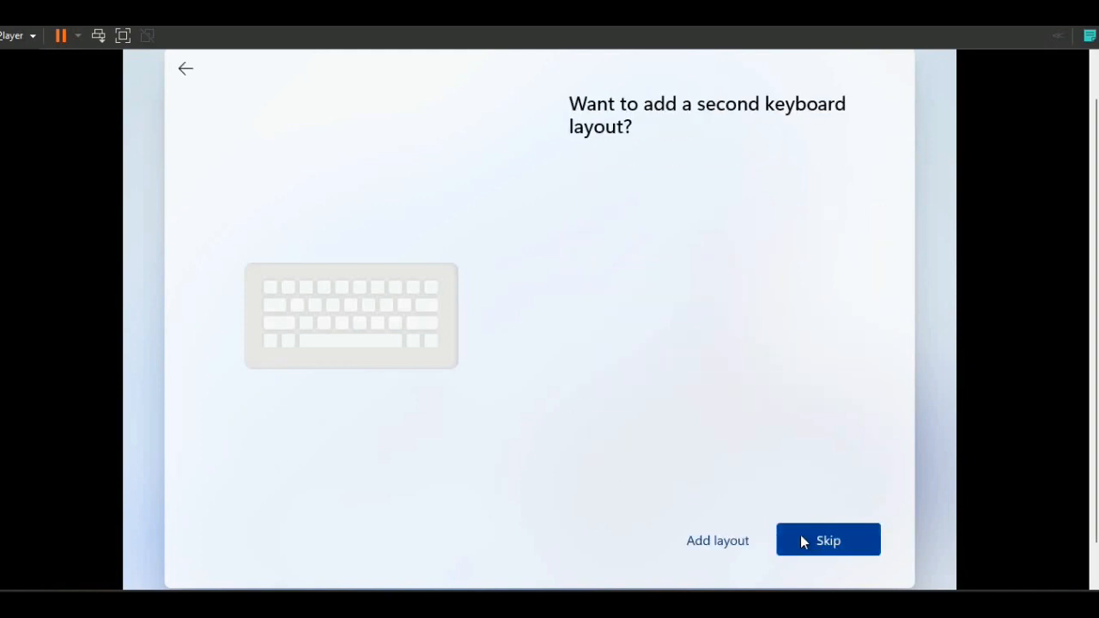
{"action": "left_click", "coordinate": [819, 540]}
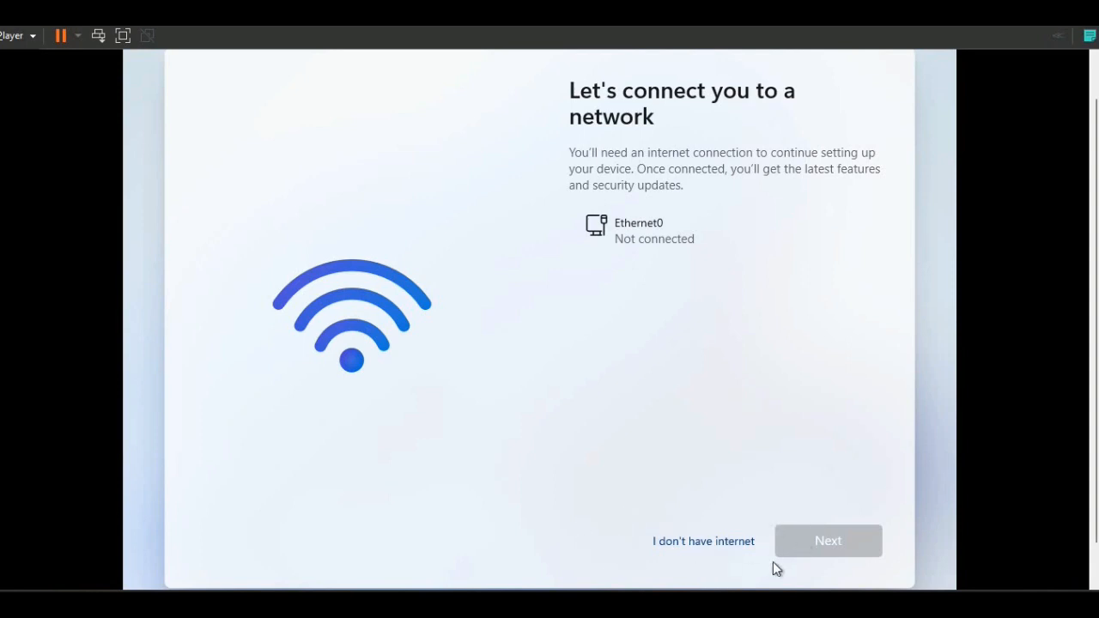
Continue with limited setup without internet and enter the user's full name for the device sign-in.
{"action": "left_click", "coordinate": [673, 546]}
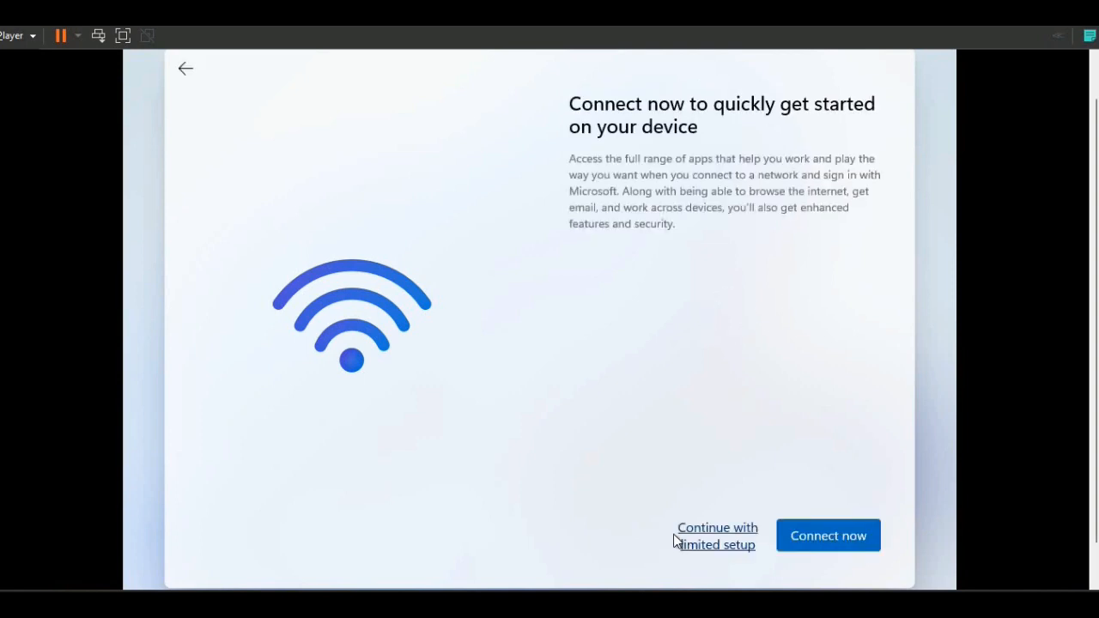
{"action": "left_click", "coordinate": [701, 536]}
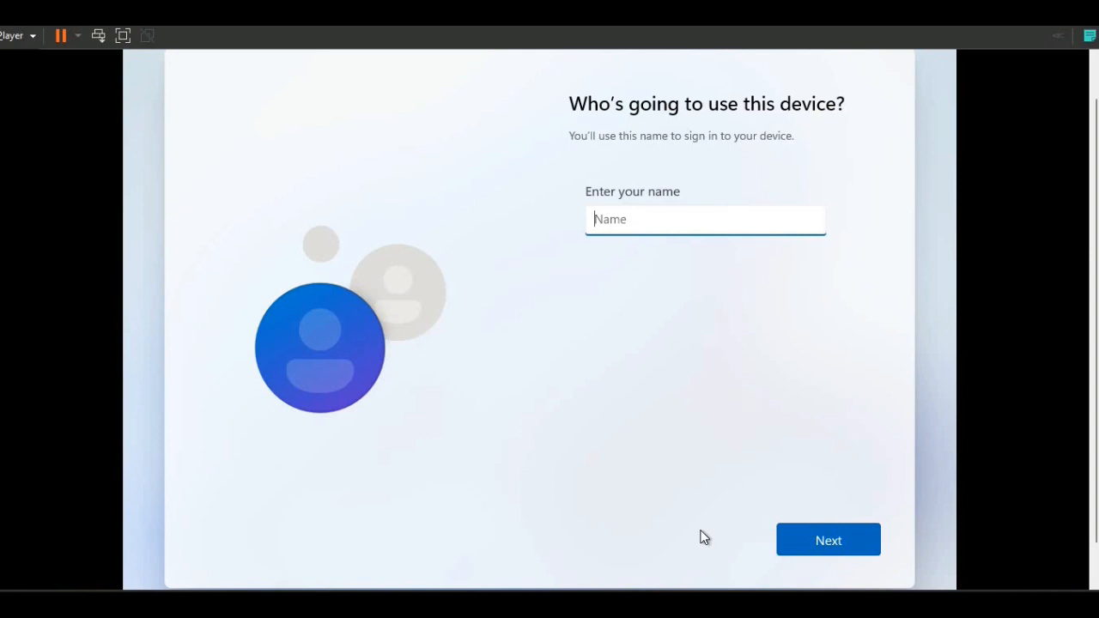
{"action": "type", "text": "Susanta Naskar"}
{"action": "left_click", "coordinate": [822, 547]}
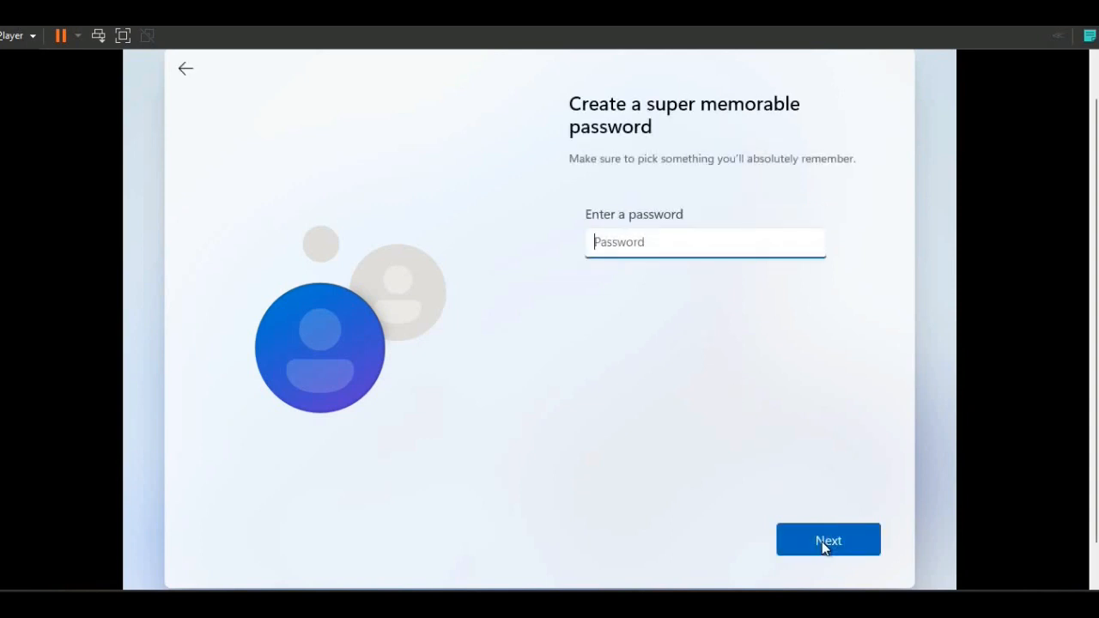
Enter the account password and repeat it in the password confirmation.
{"action": "left_click", "coordinate": [823, 547]}
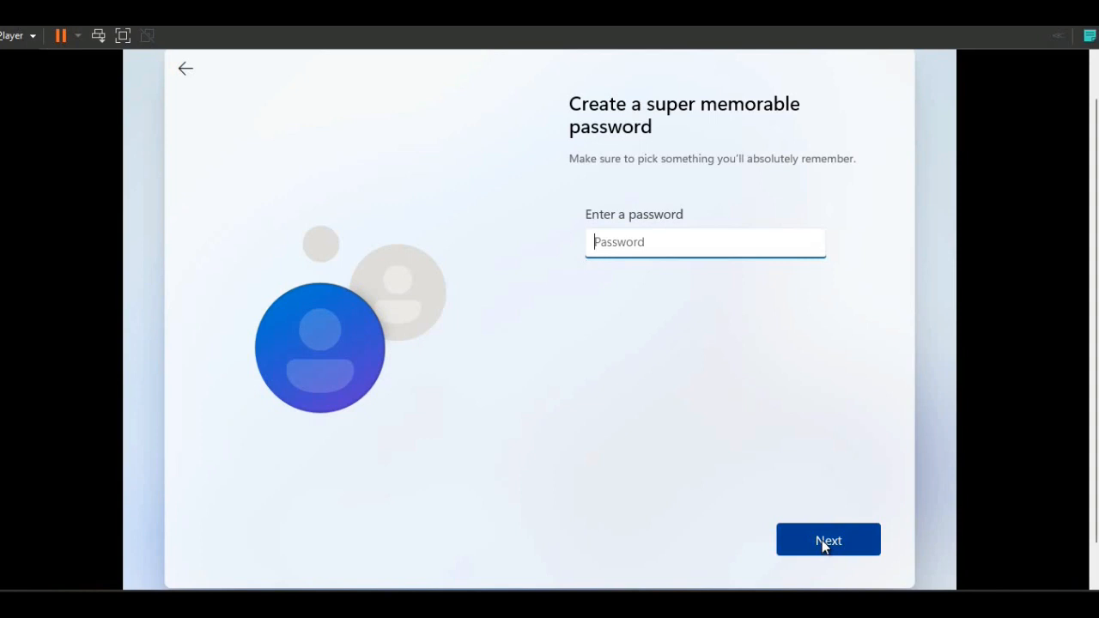
{"action": "type", "text": "••••••"}
{"action": "left_click", "coordinate": [822, 541]}
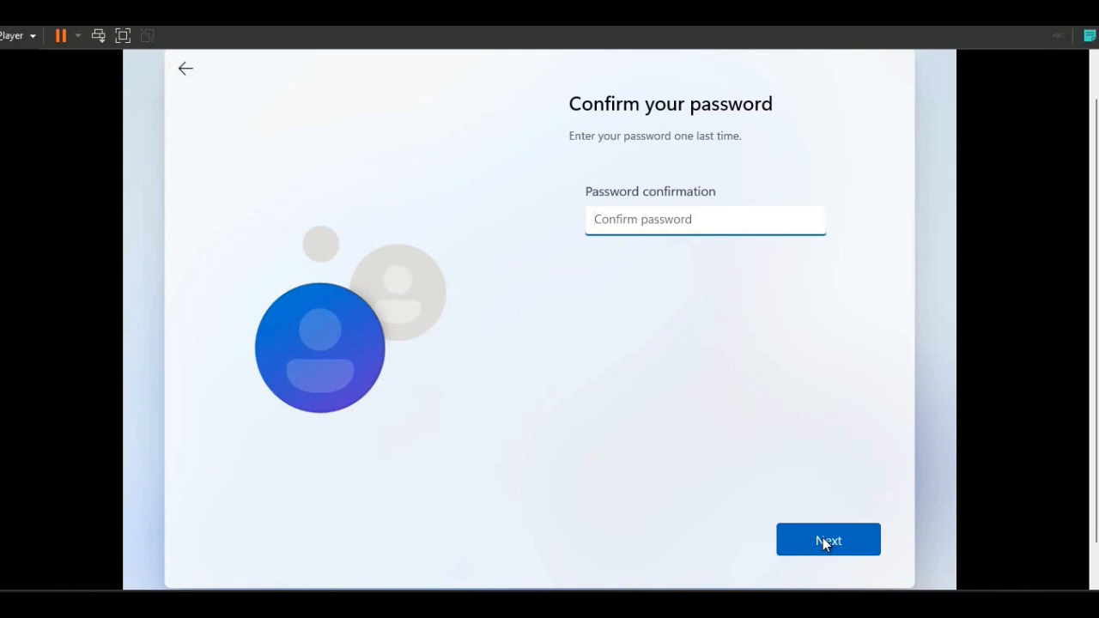
{"action": "type", "text": "••••••"}
{"action": "left_click", "coordinate": [822, 535]}
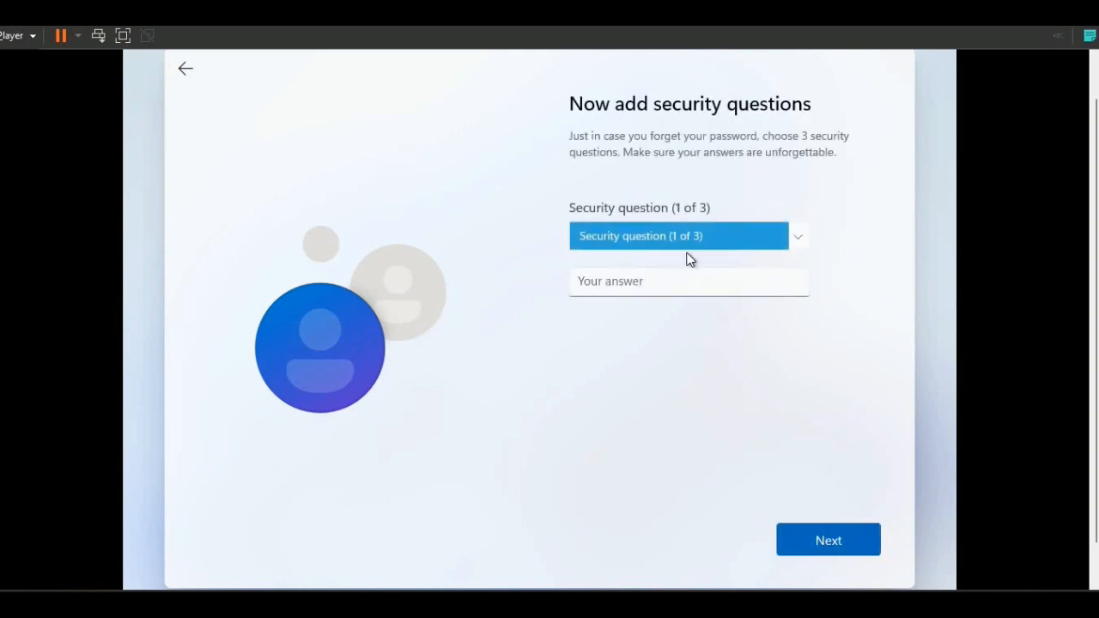
Set the first security question to "What was your first pet's name?" with the answer "a" and continue.
{"action": "left_click", "coordinate": [687, 237]}
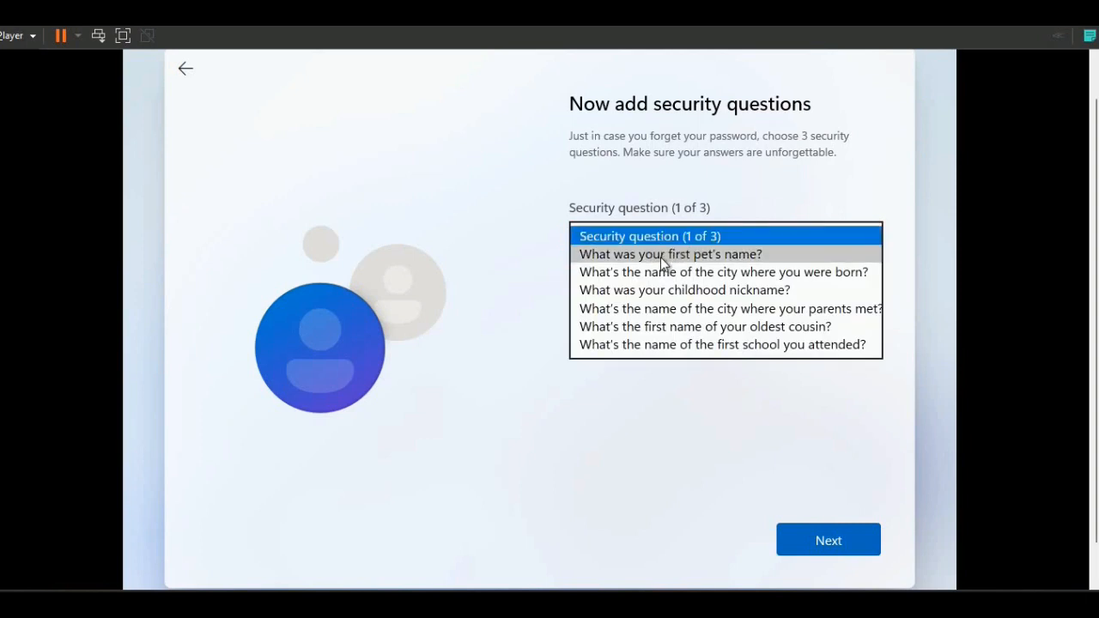
{"action": "left_click", "coordinate": [660, 256]}
{"action": "left_click", "coordinate": [636, 290]}
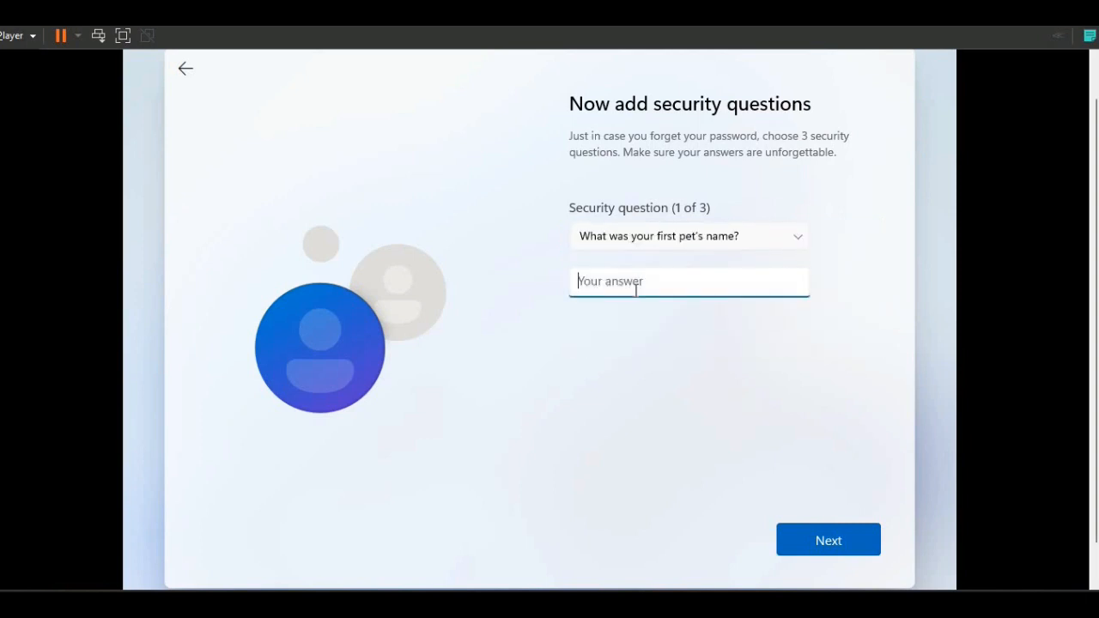
{"action": "type", "text": "a"}
{"action": "left_click", "coordinate": [817, 532]}
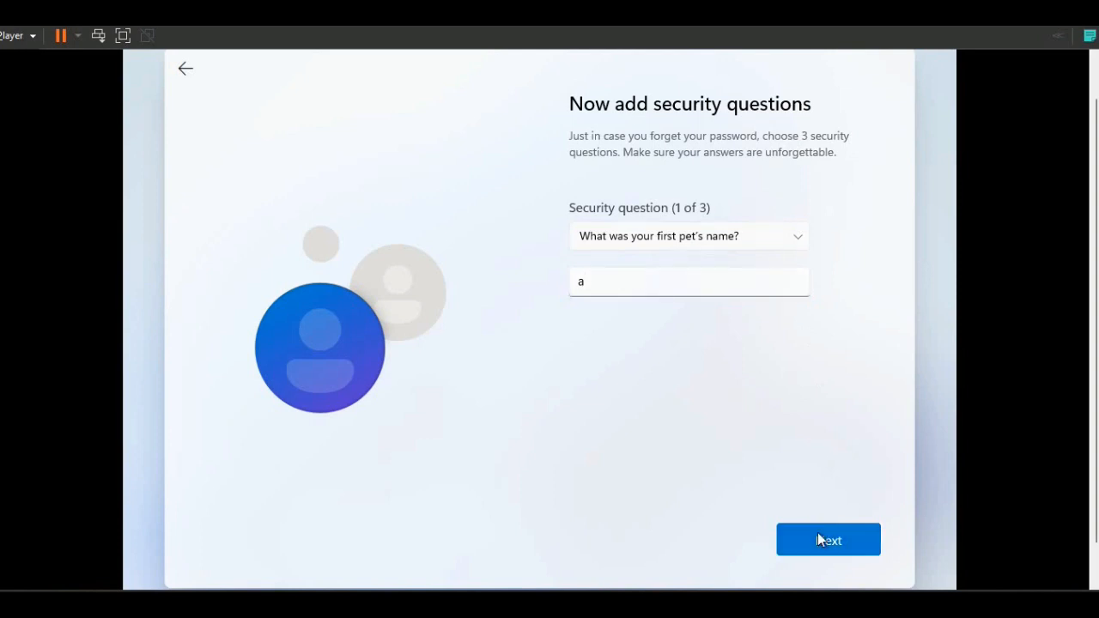
{"action": "left_click", "coordinate": [696, 224]}
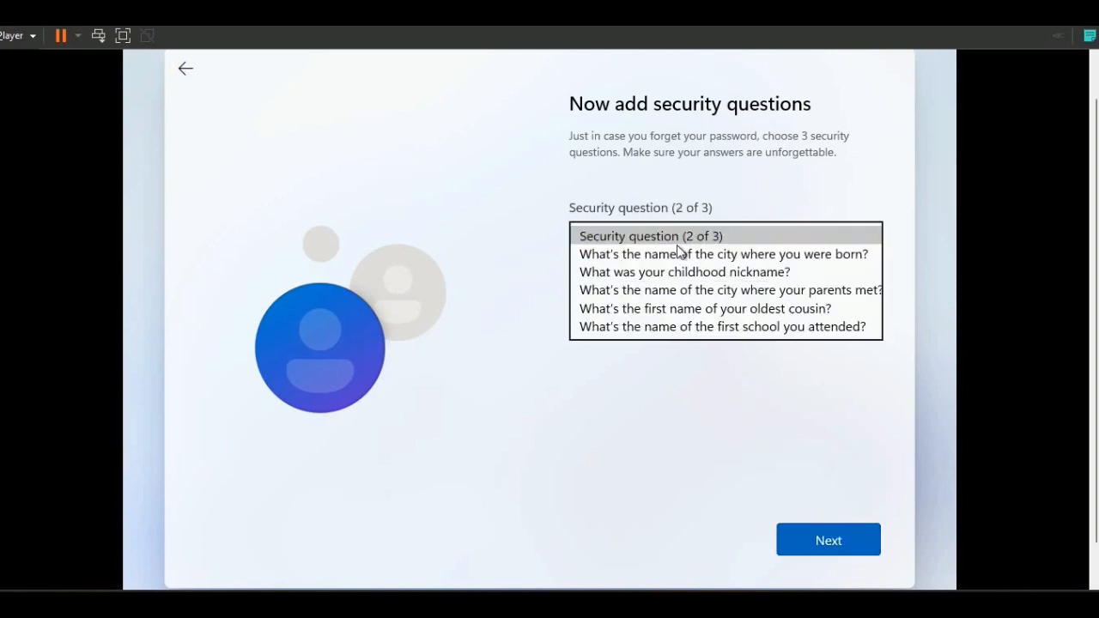
{"action": "left_click", "coordinate": [676, 255]}
{"action": "left_click", "coordinate": [616, 285]}
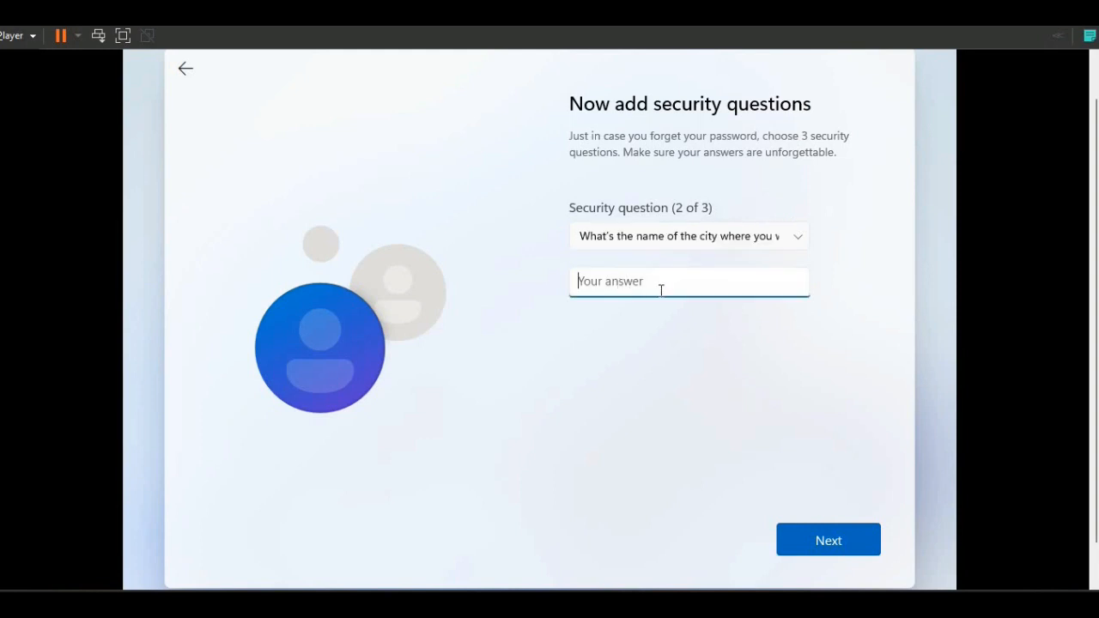
{"action": "type", "text": "a"}
{"action": "left_click", "coordinate": [827, 549]}
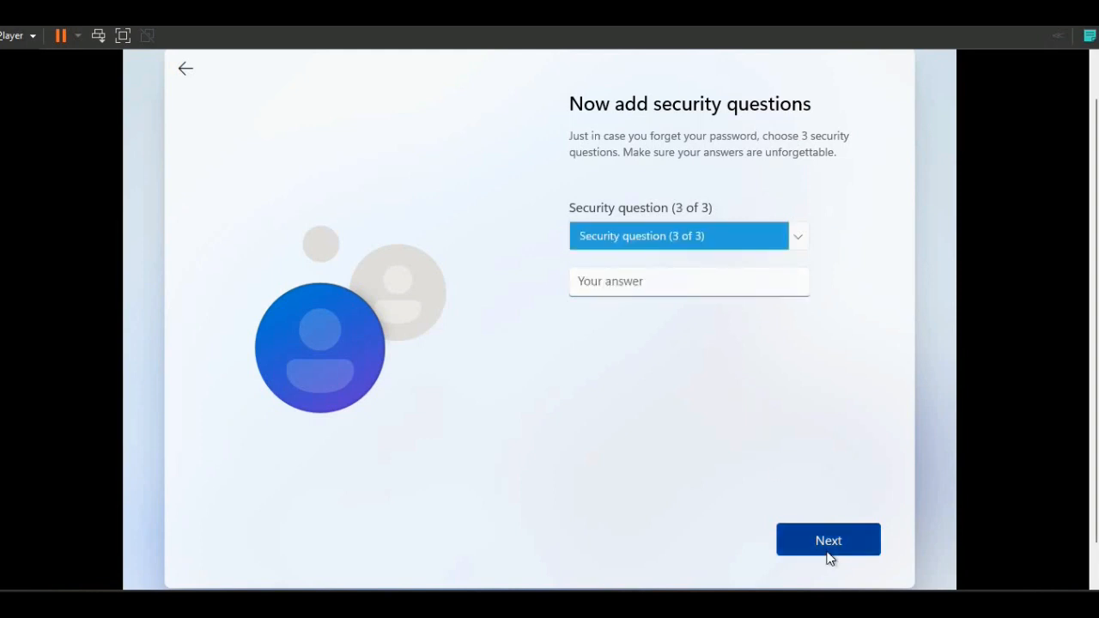
{"action": "left_click", "coordinate": [702, 245]}
{"action": "left_click", "coordinate": [688, 257]}
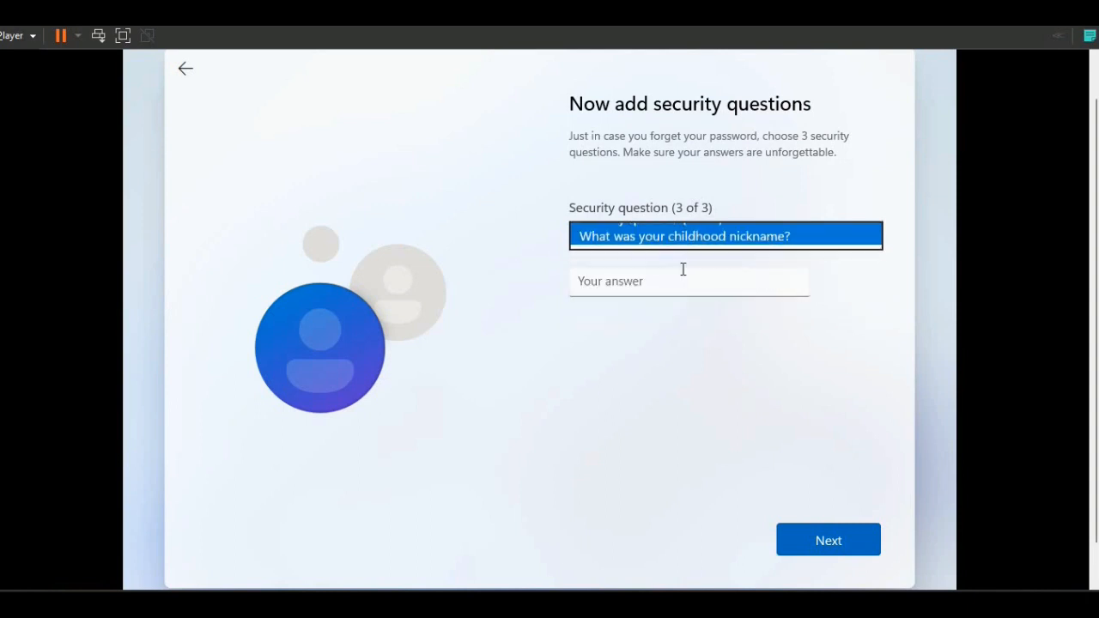
{"action": "left_click", "coordinate": [670, 280]}
{"action": "type", "text": "a"}
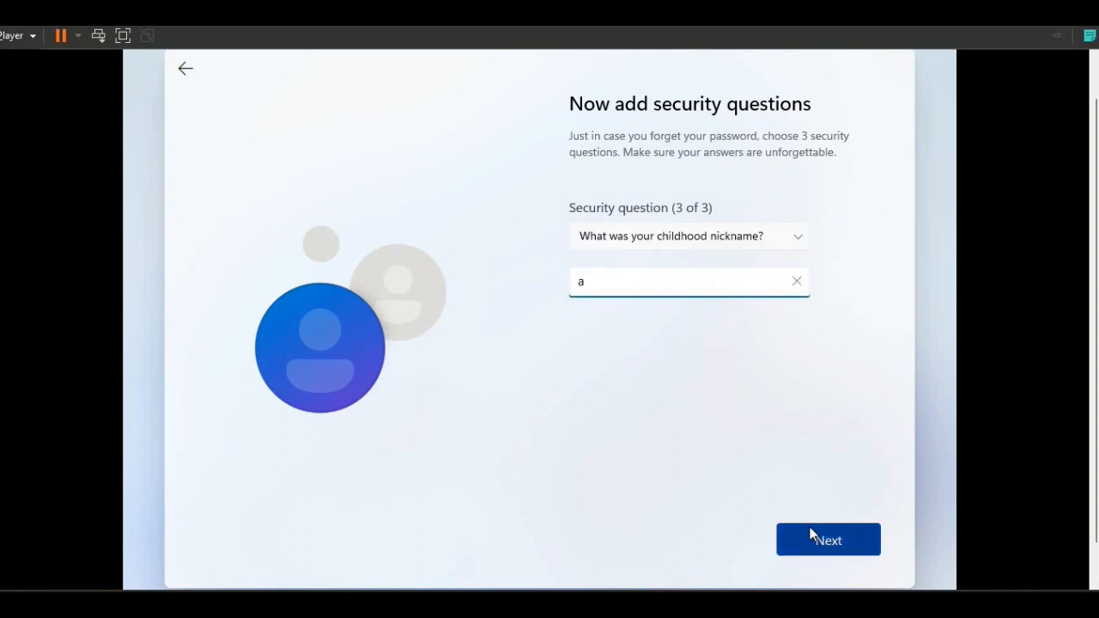
{"action": "left_click", "coordinate": [822, 554]}
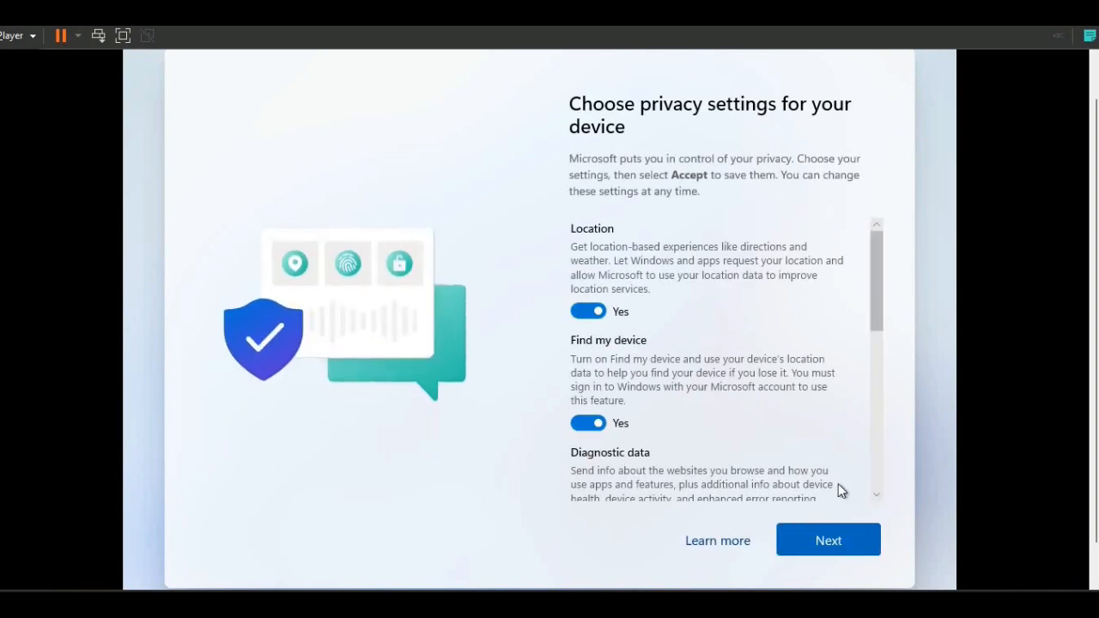
Go through the device privacy settings to the end and accept them with their default choices.
{"action": "scroll", "coordinate": [849, 335], "scroll_direction": "down", "scroll_amount": 5}
{"action": "scroll", "coordinate": [849, 341], "scroll_direction": "down", "scroll_amount": 2}
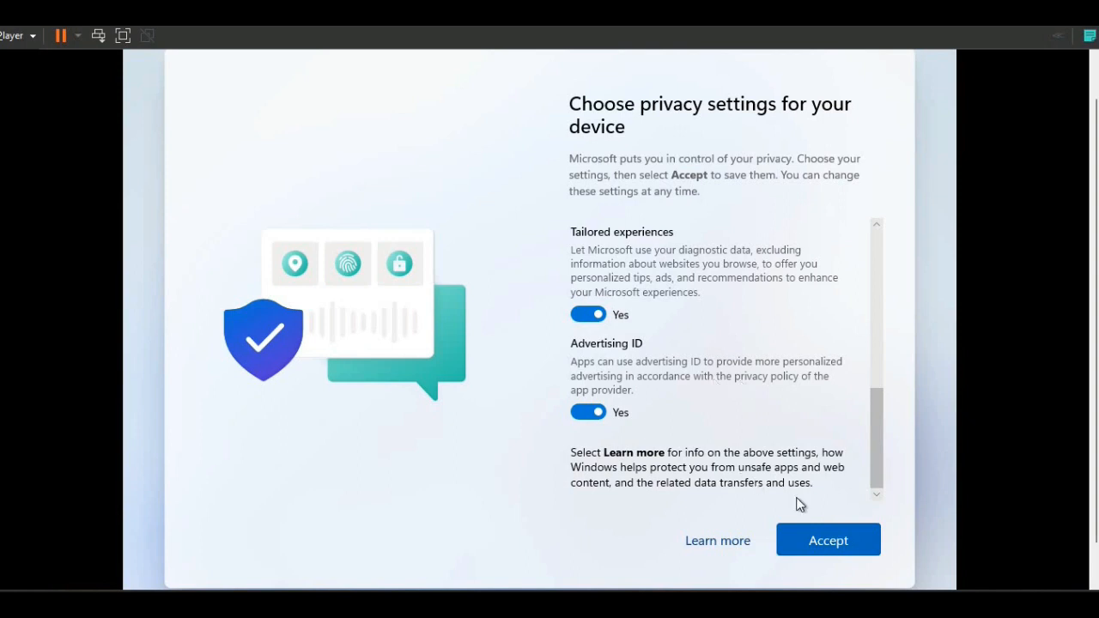
{"action": "left_click", "coordinate": [817, 549]}
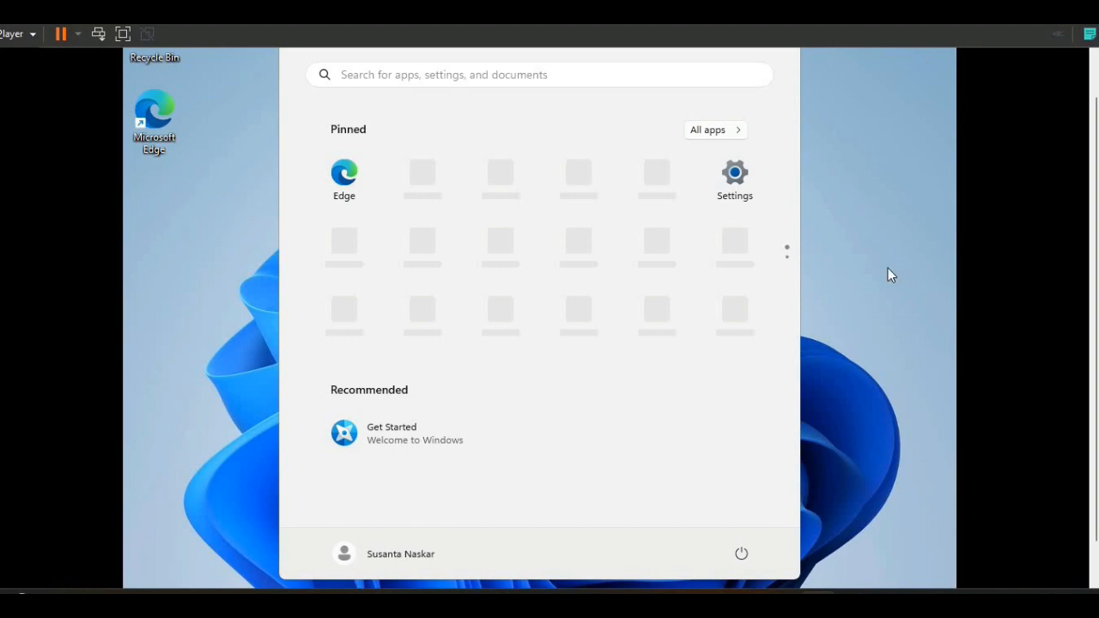
Dismiss the initial Start menu, then look over the new desktop, its taskbar and the Start menu.
{"action": "left_click", "coordinate": [877, 248]}
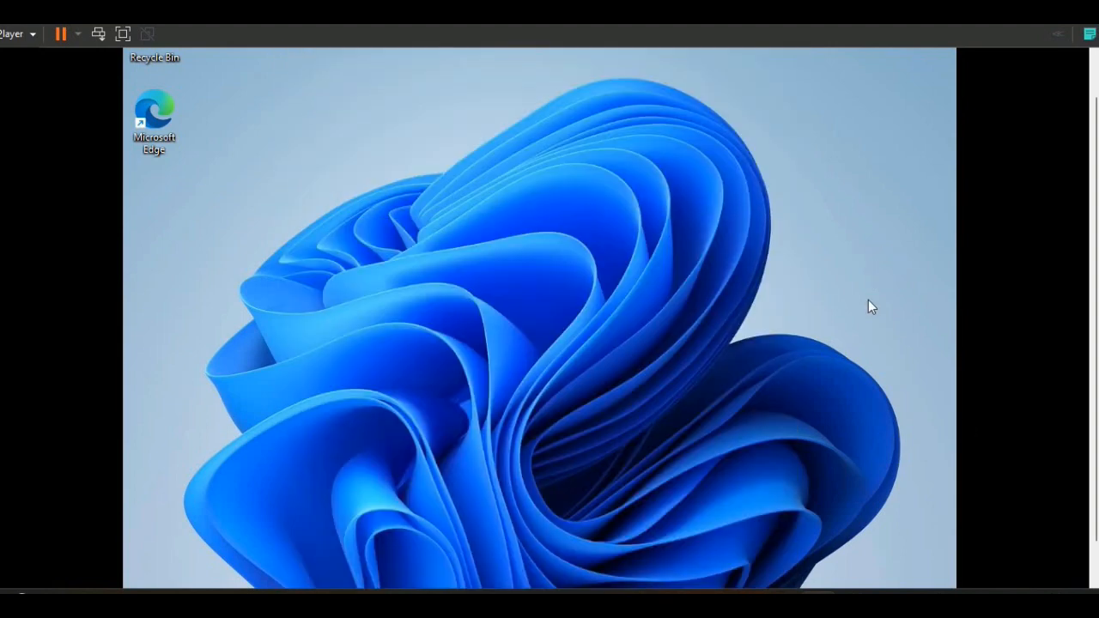
{"action": "left_click_drag", "start_coordinate": [1097, 537], "coordinate": [1098, 591]}
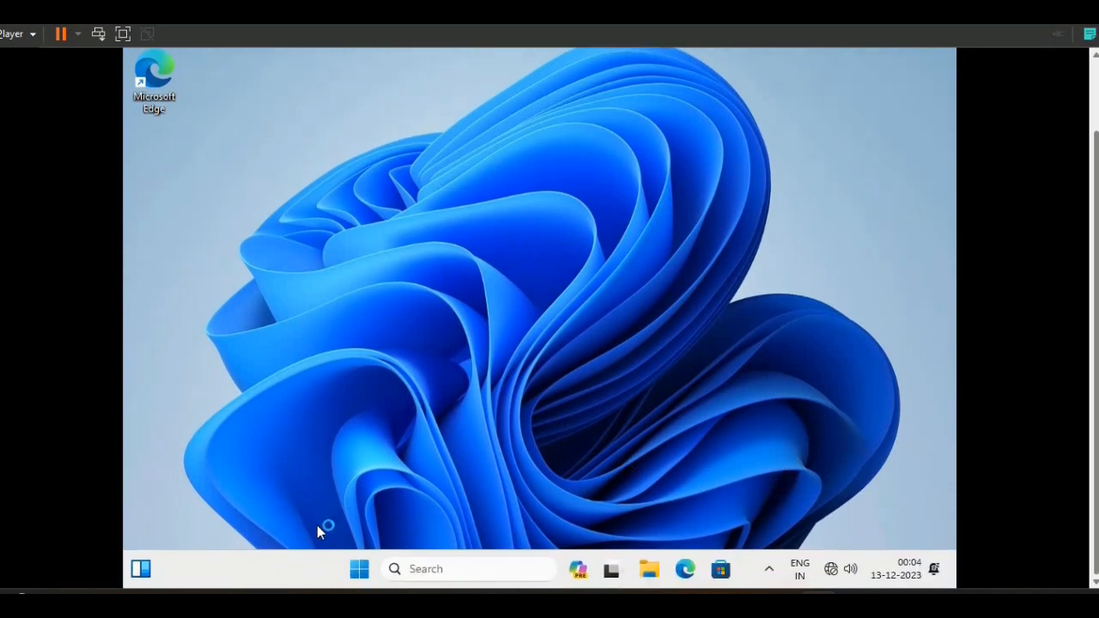
{"action": "left_click", "coordinate": [359, 568]}
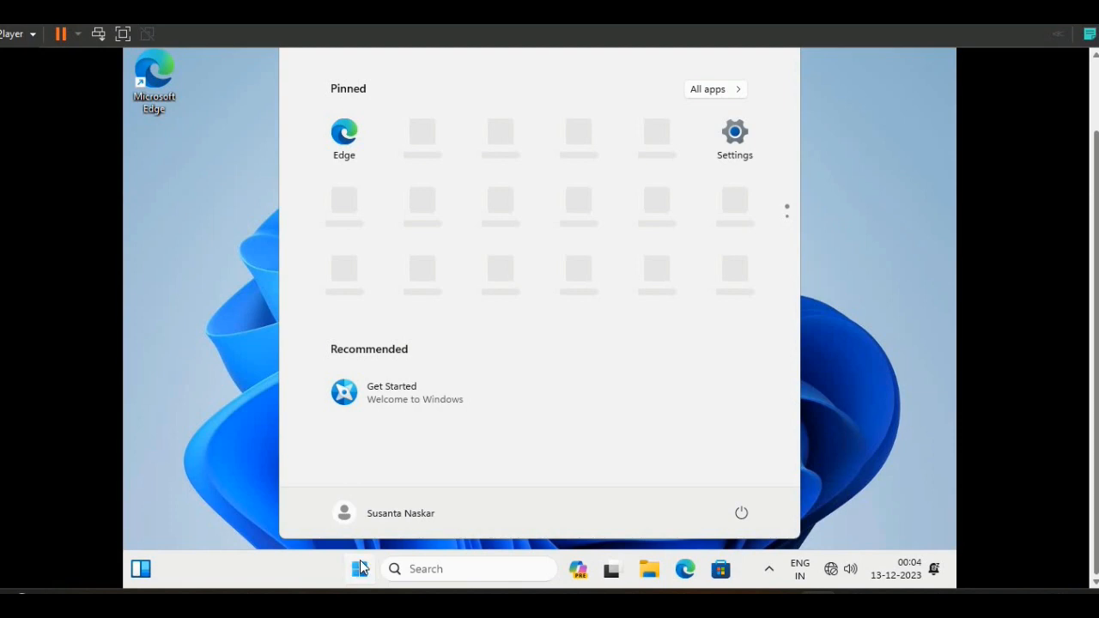
{"action": "left_click", "coordinate": [360, 568]}
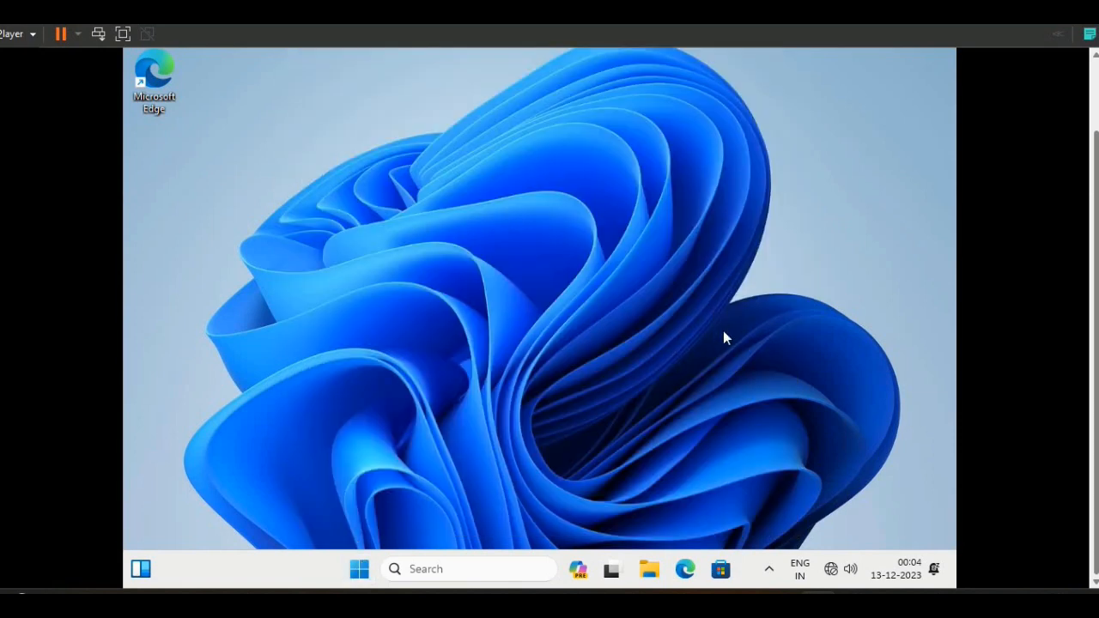